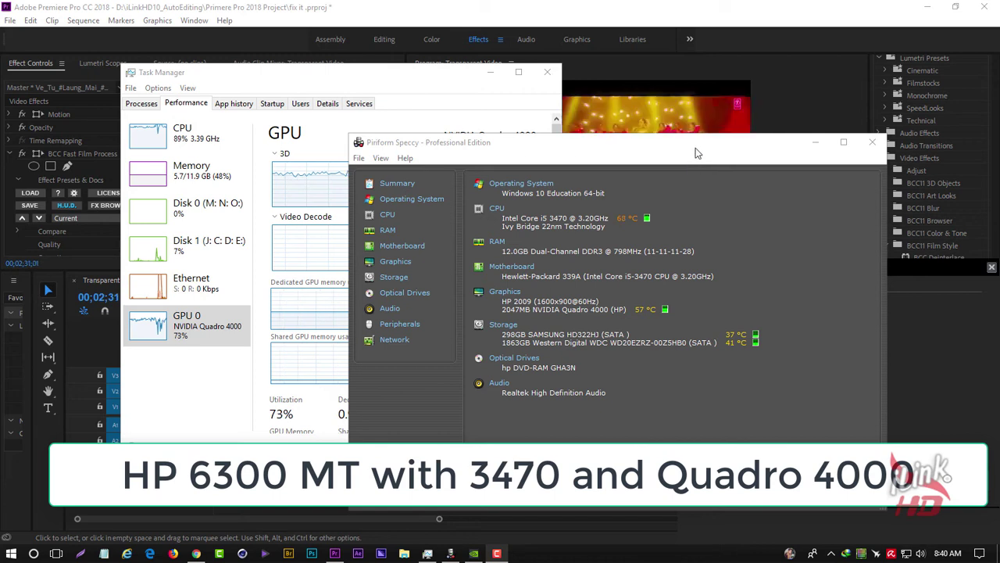
- Minimize and restore Speccy, narrow it, and place it beside Task Manager's GPU graphs
click(815, 142)
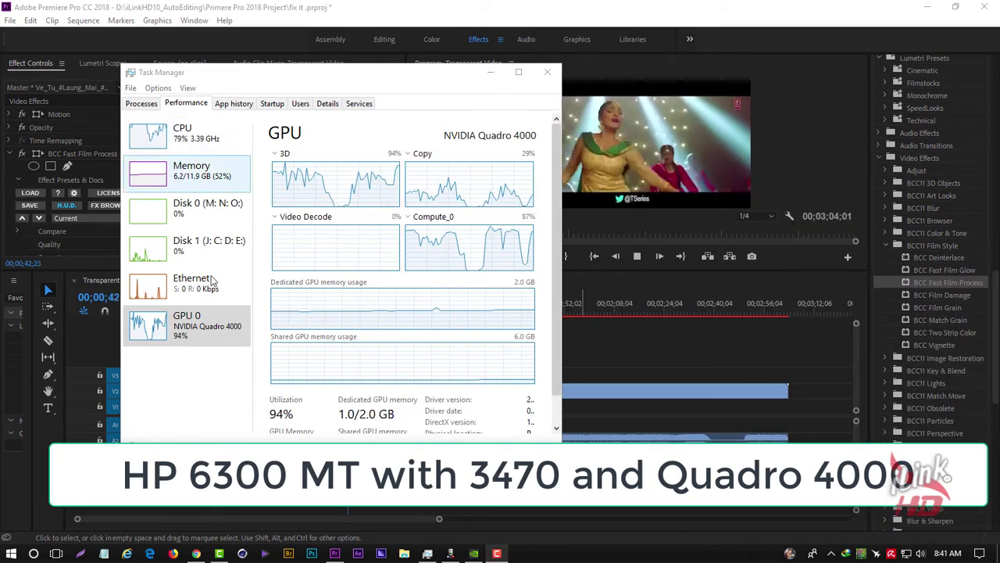
click(452, 554)
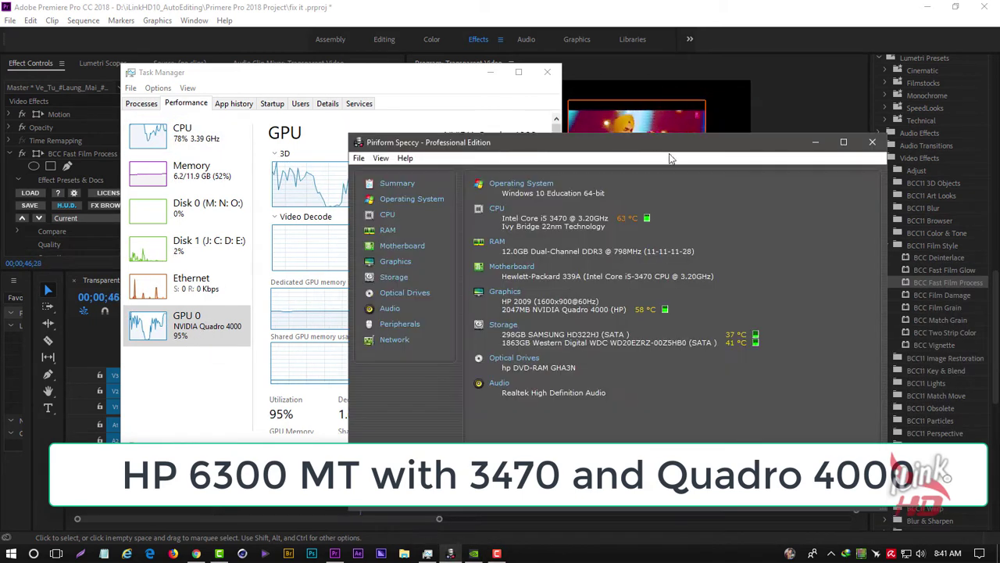
drag(833, 160, 738, 160)
drag(606, 117, 829, 39)
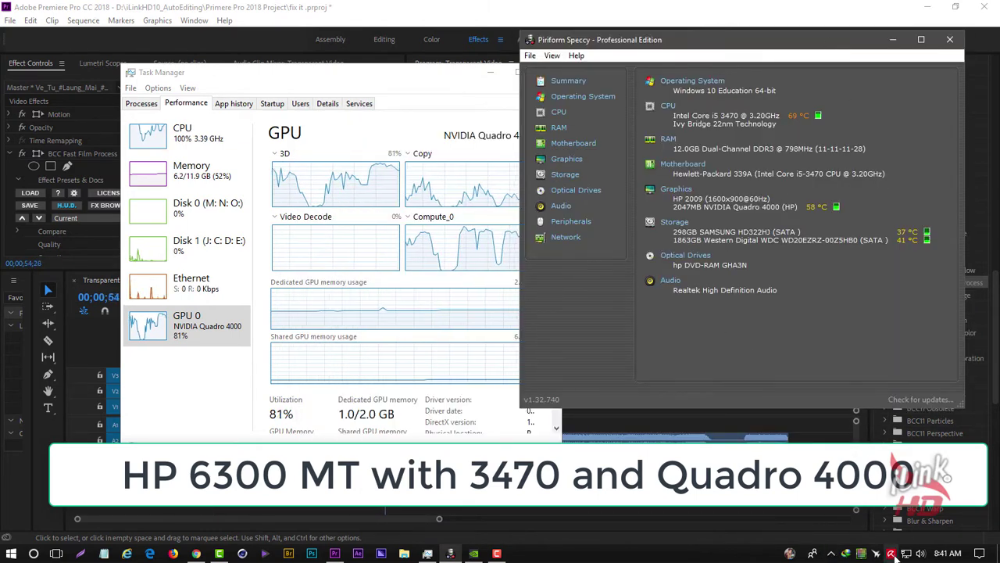
click(891, 554)
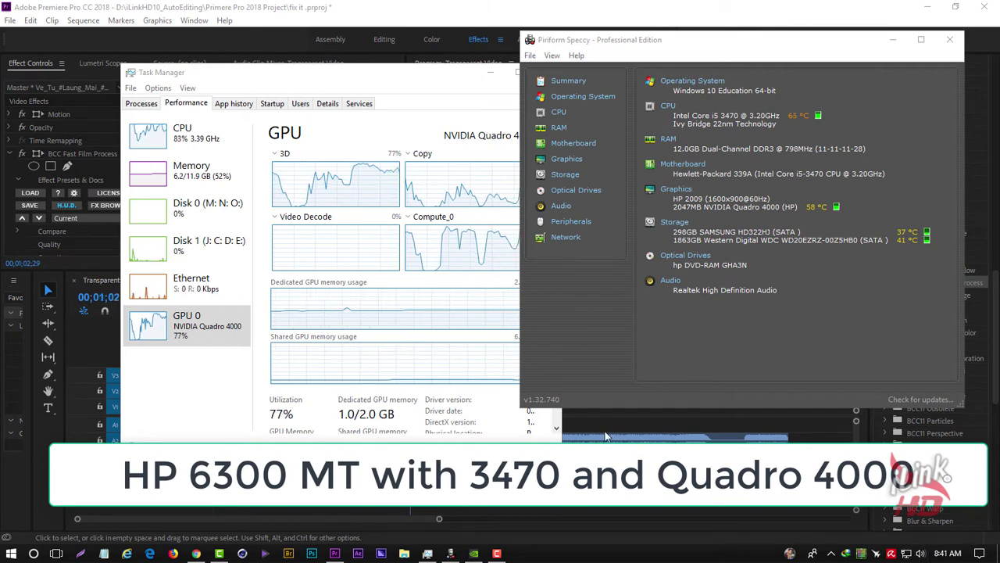
- Switch Chrome to the 'Design a logo in Photoshop cc 2018' tab, dismiss the account menu, and minimize Chrome
click(878, 552)
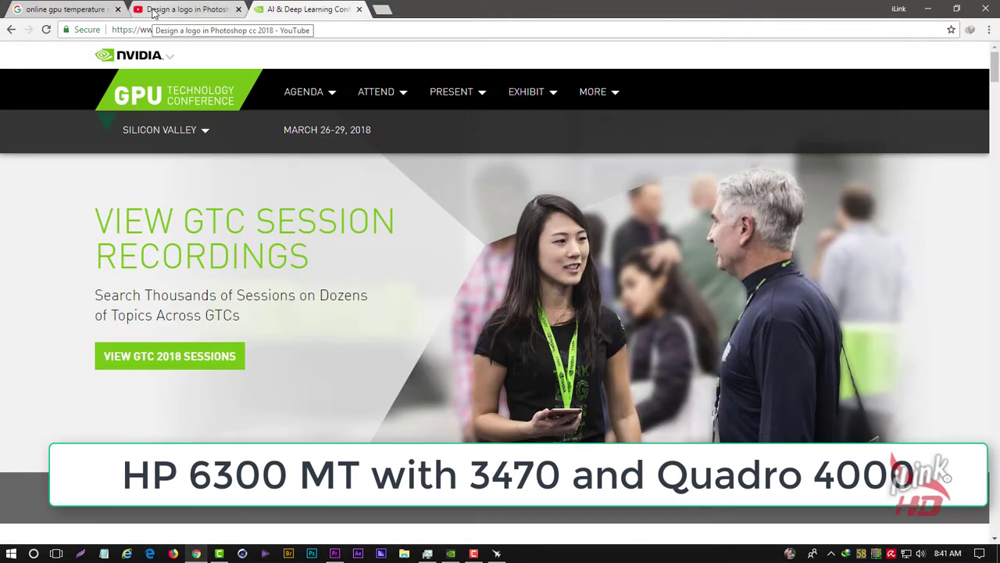
click(154, 11)
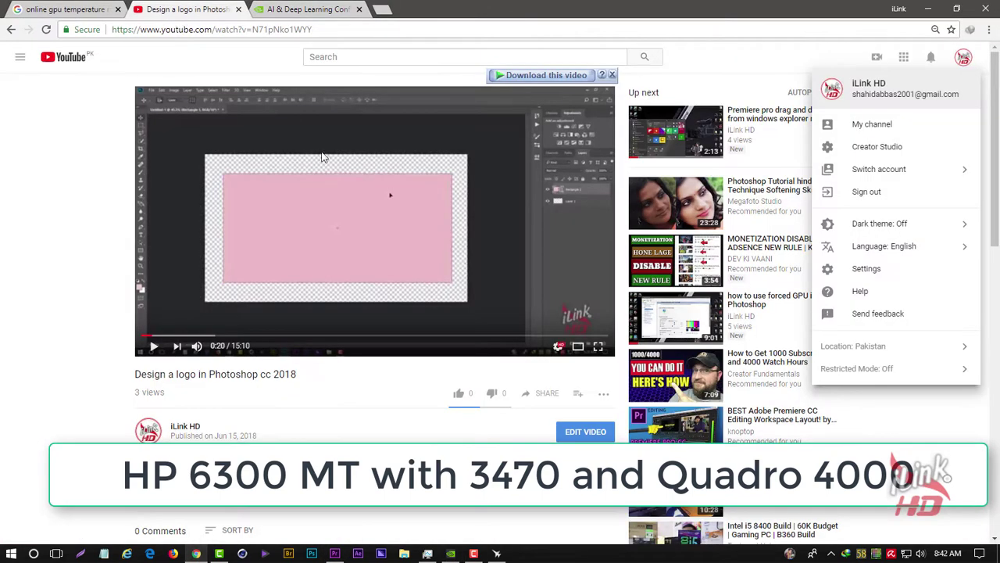
click(348, 214)
click(941, 11)
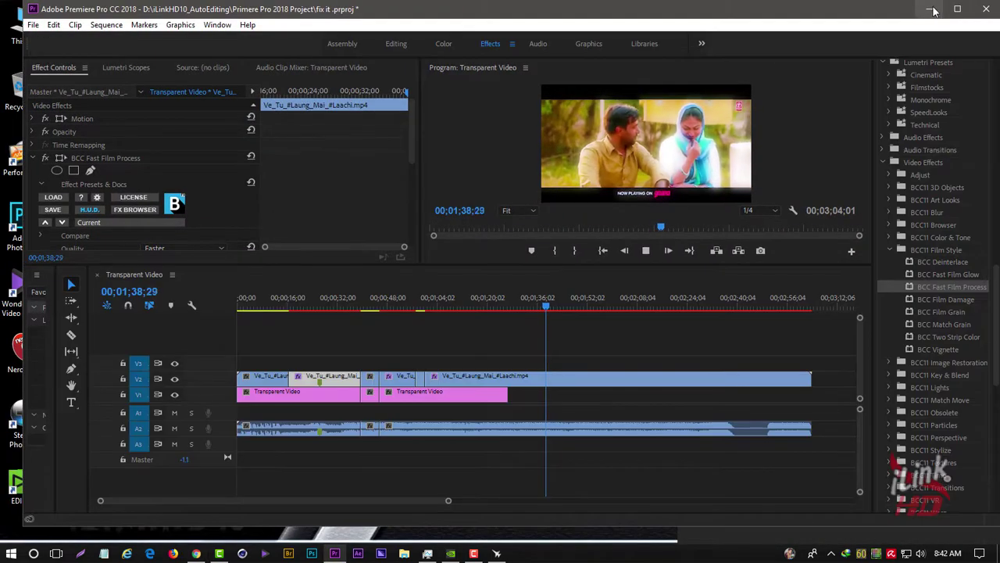
- Bring up Task Manager's GPU performance view and shift it slightly right
click(56, 553)
click(304, 407)
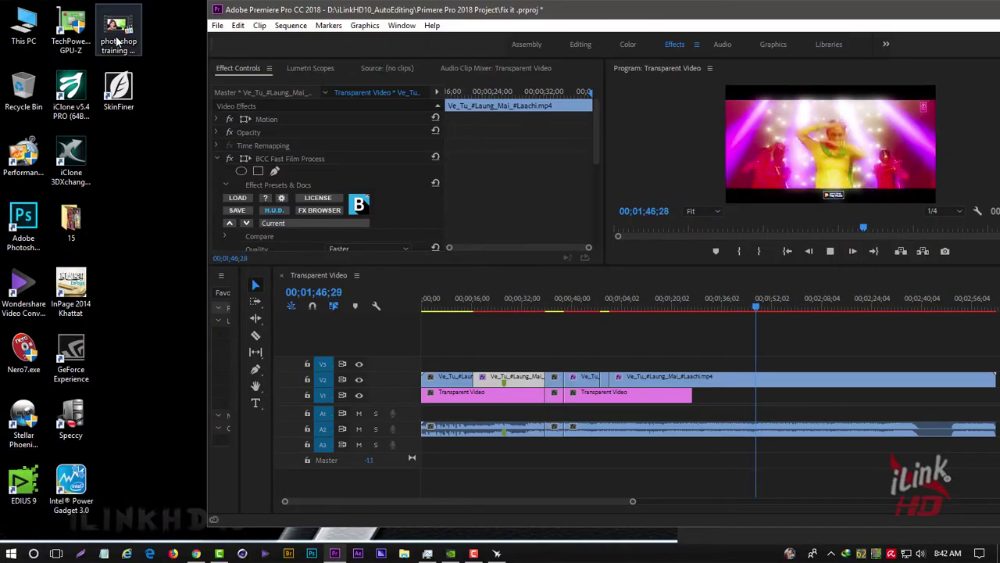
click(429, 552)
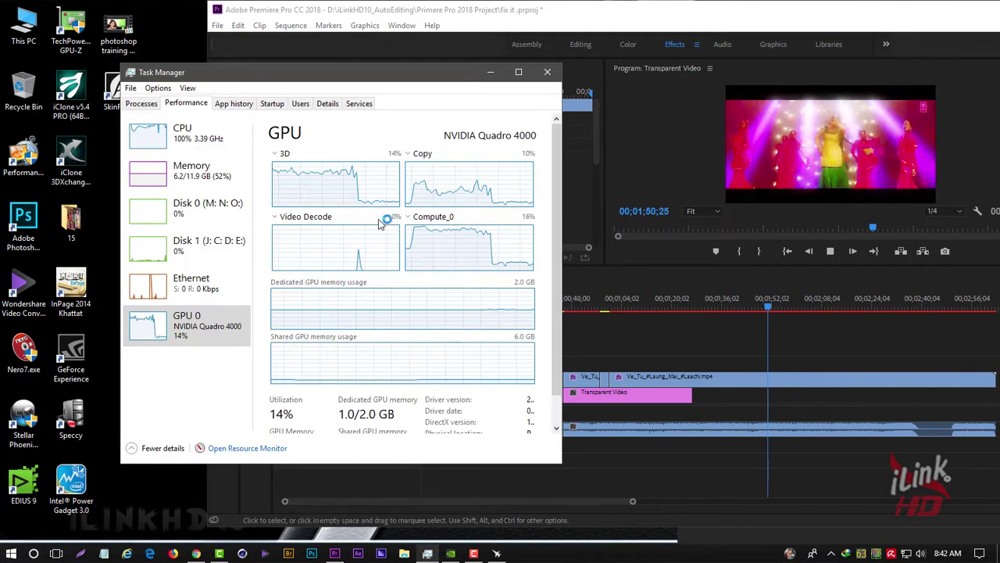
drag(312, 76, 388, 82)
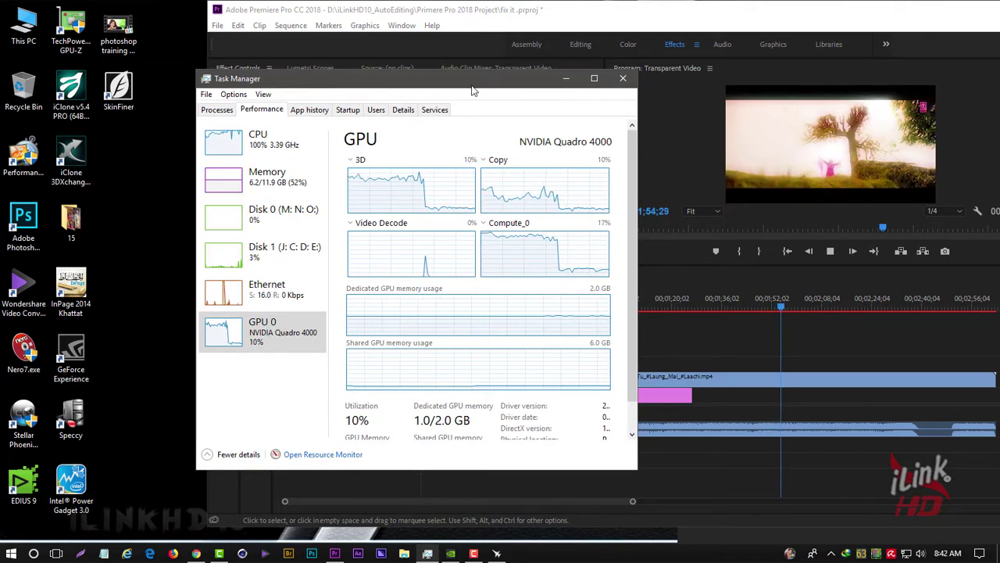
- Check MSI Afterburner, close it, and launch Intel Power Gadget
click(475, 554)
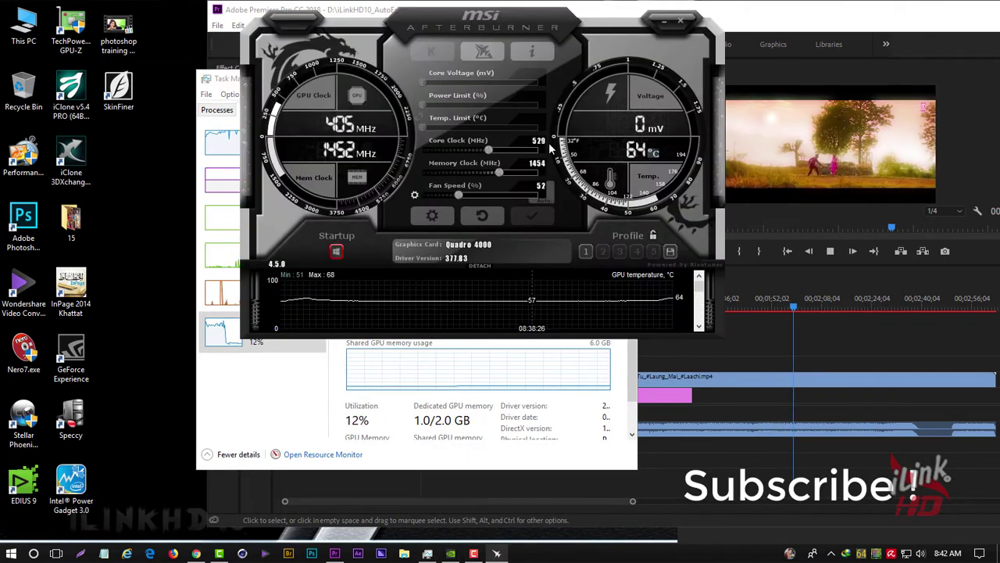
drag(591, 30, 599, 68)
click(670, 61)
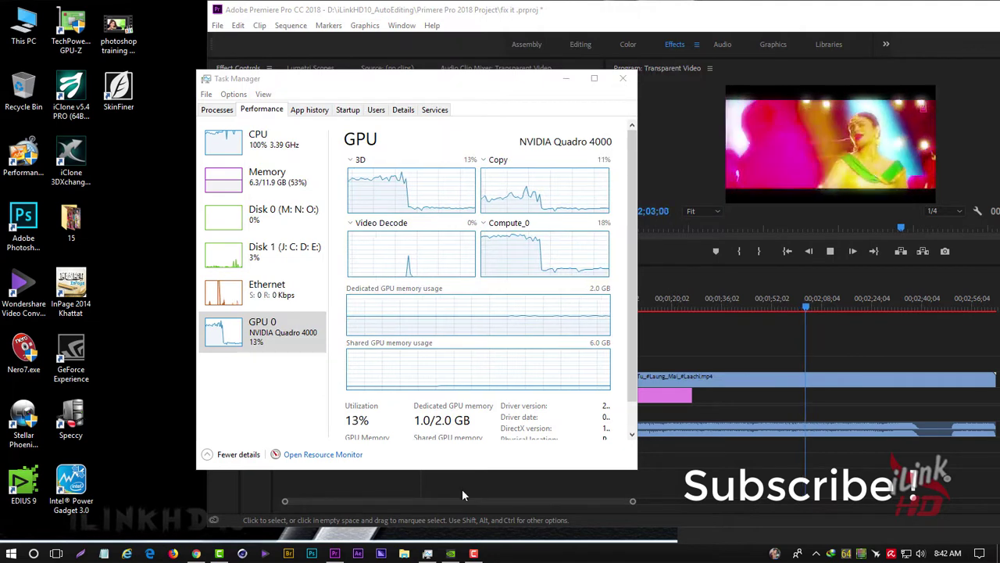
double_click(72, 488)
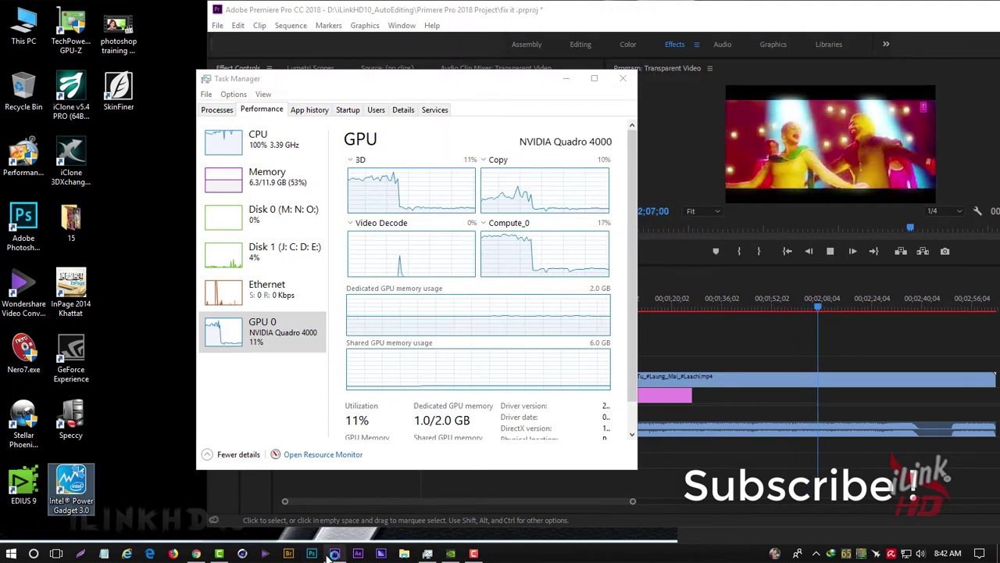
- Check temperatures in Speccy, put it away, move Task Manager, and maximize Premiere Pro
mouse_move(428, 555)
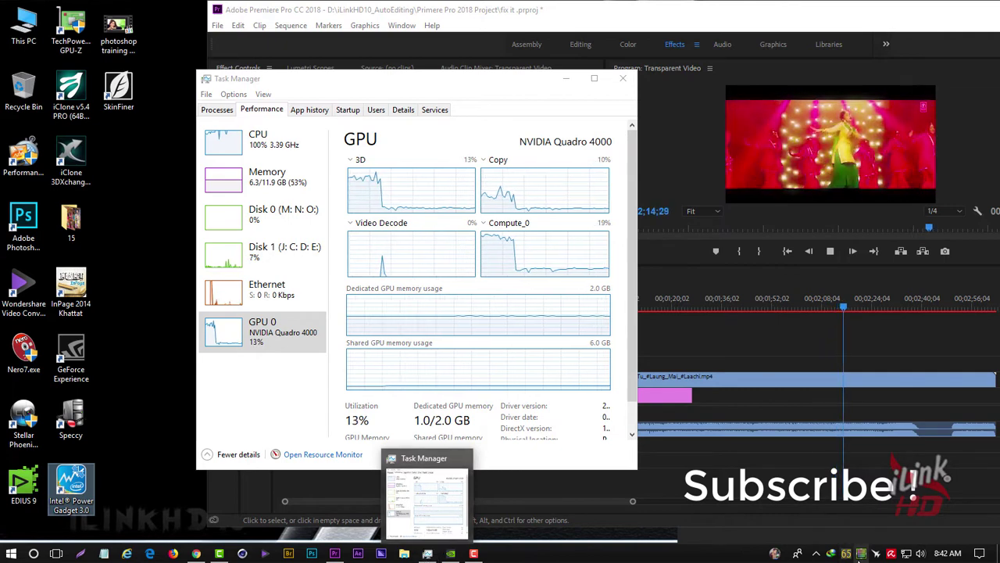
click(846, 553)
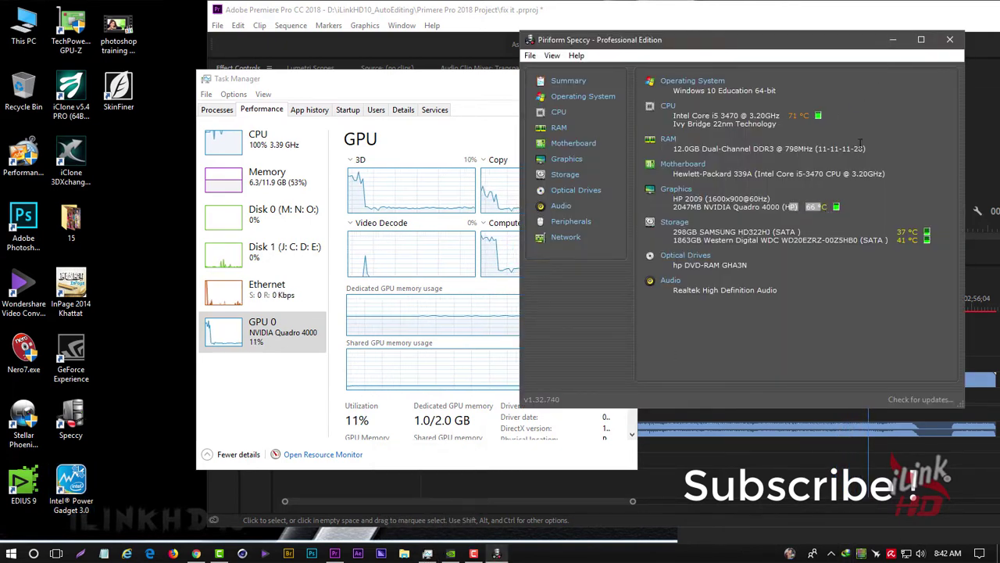
click(895, 40)
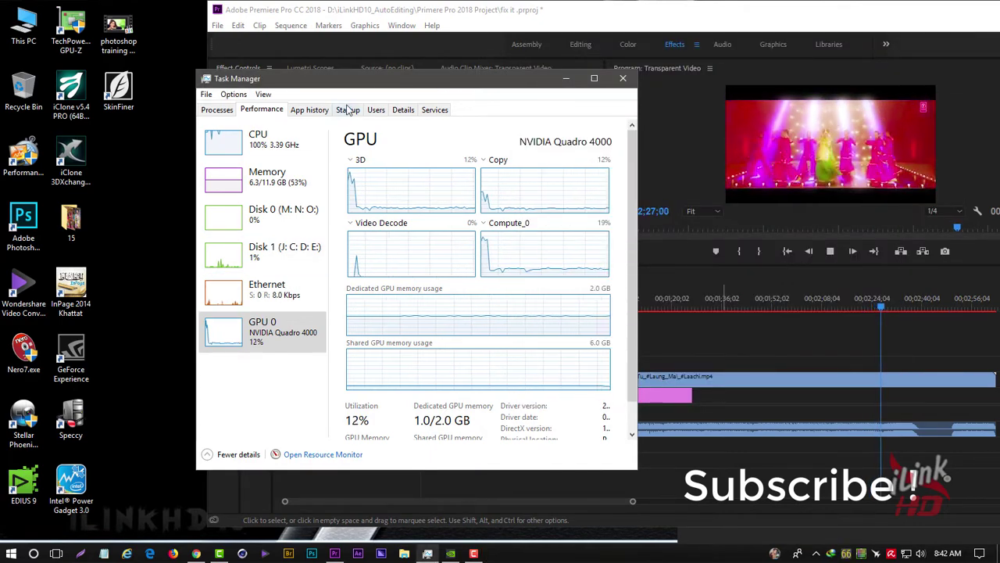
drag(351, 78, 257, 107)
double_click(844, 16)
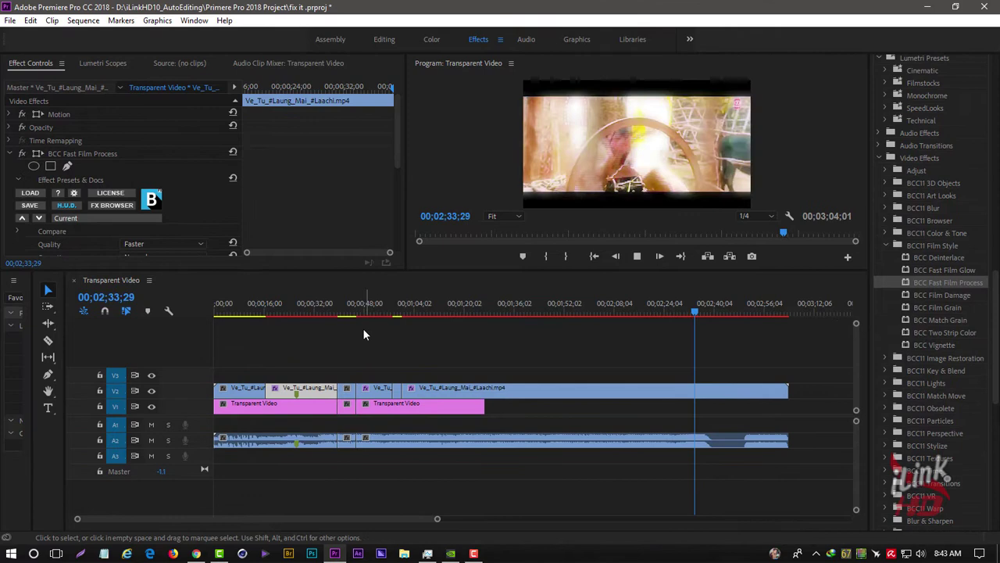
- Jump the playhead to 00;00;45;17, check the Volume Mixer, and move Task Manager off Premiere's panels
click(357, 311)
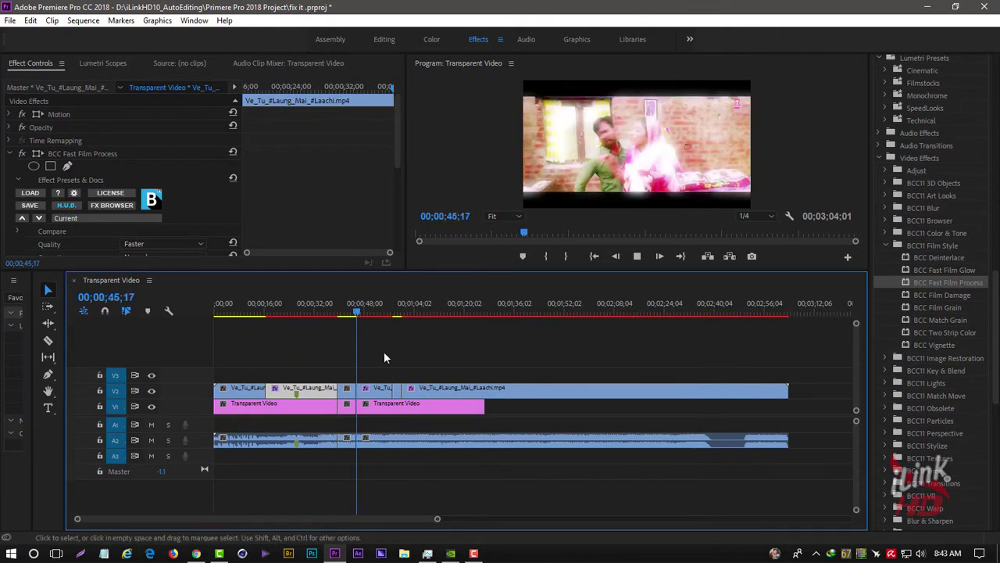
click(435, 554)
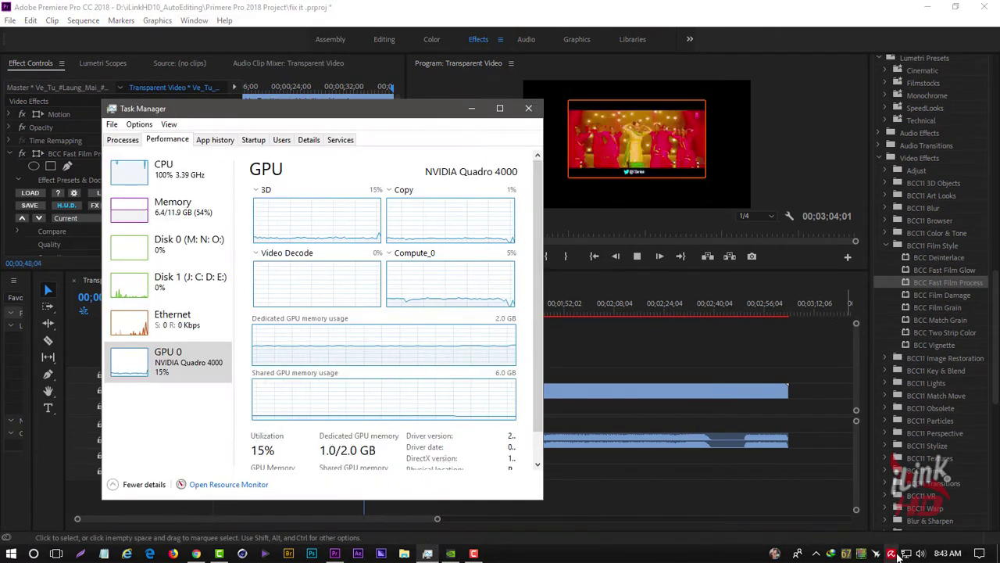
right_click(920, 553)
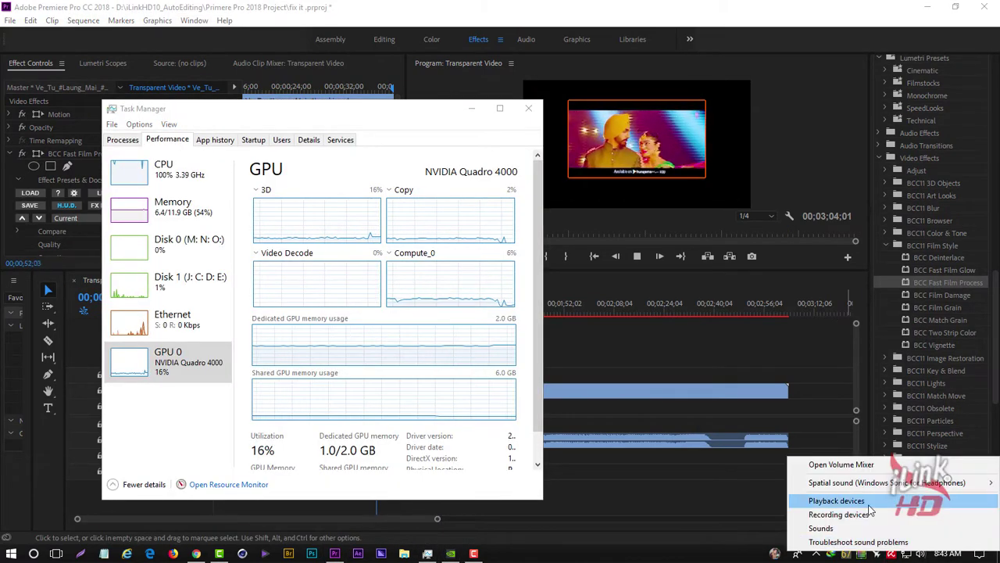
click(857, 468)
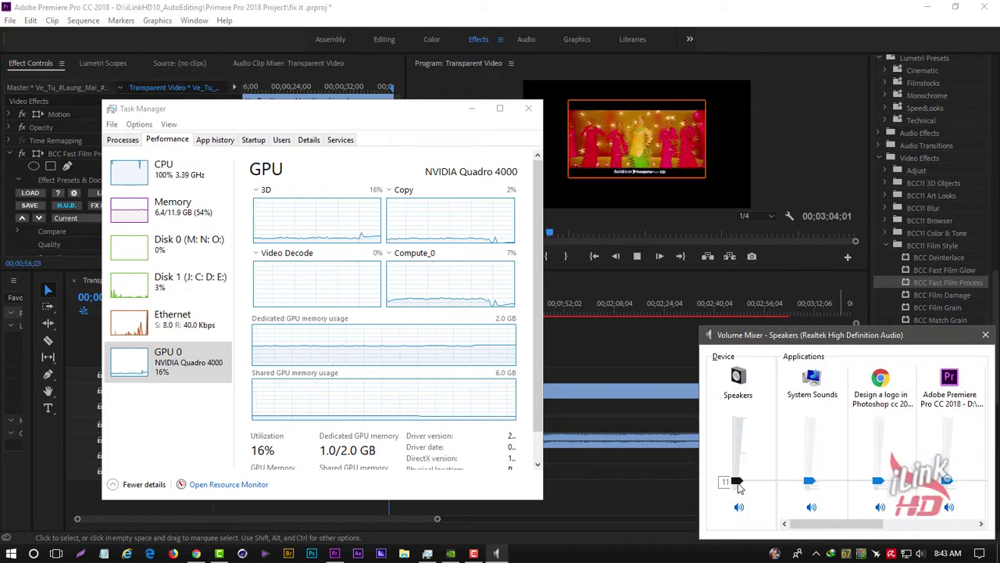
click(417, 111)
click(985, 334)
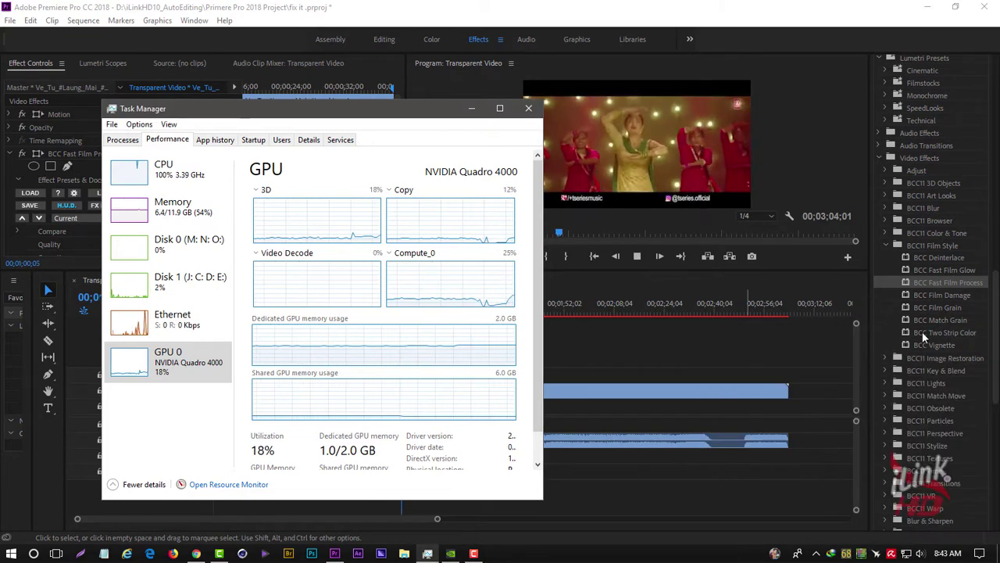
drag(355, 115, 622, 99)
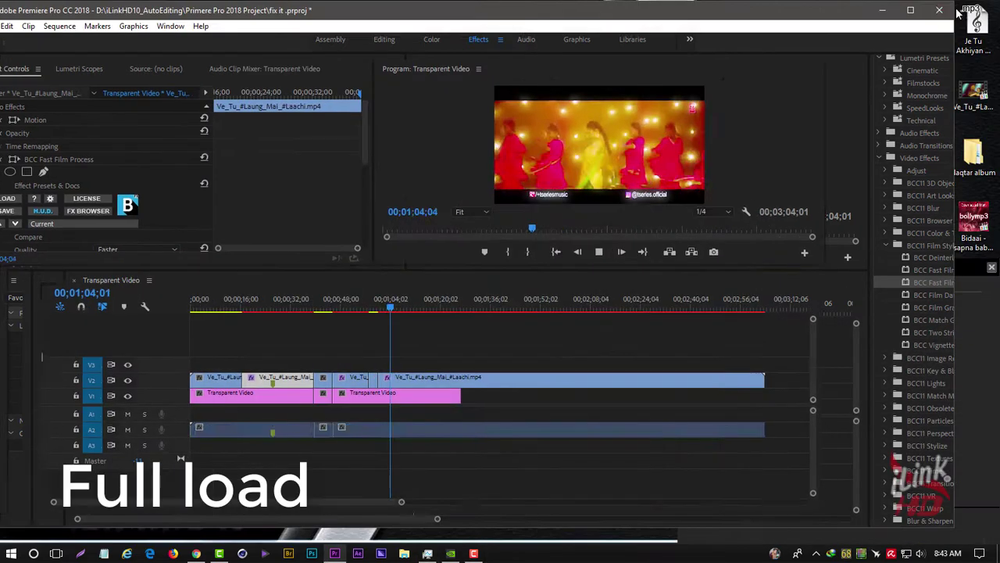
- Check Task Manager's GPU page, start the YouTube logo video, then return to Premiere Pro
click(472, 555)
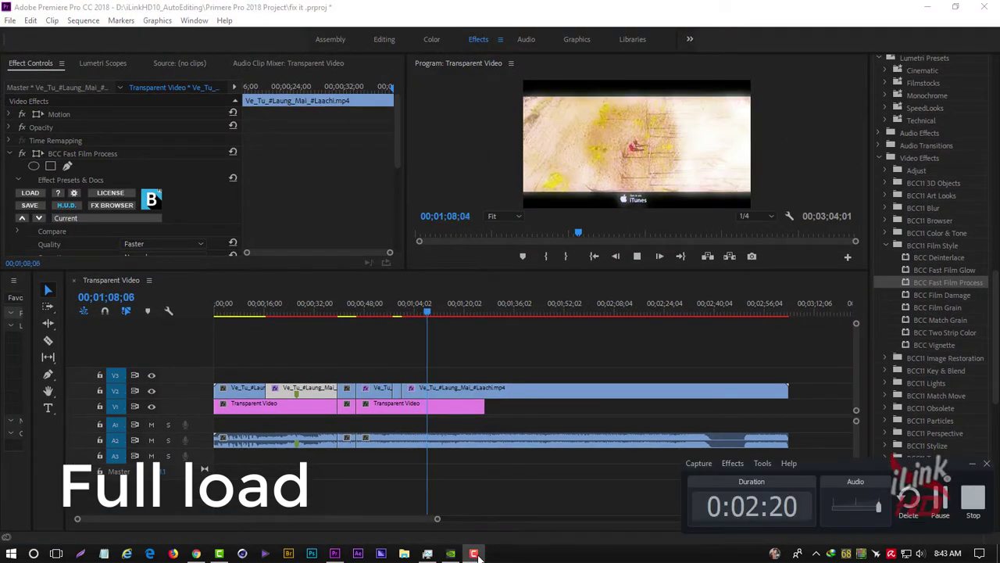
click(428, 553)
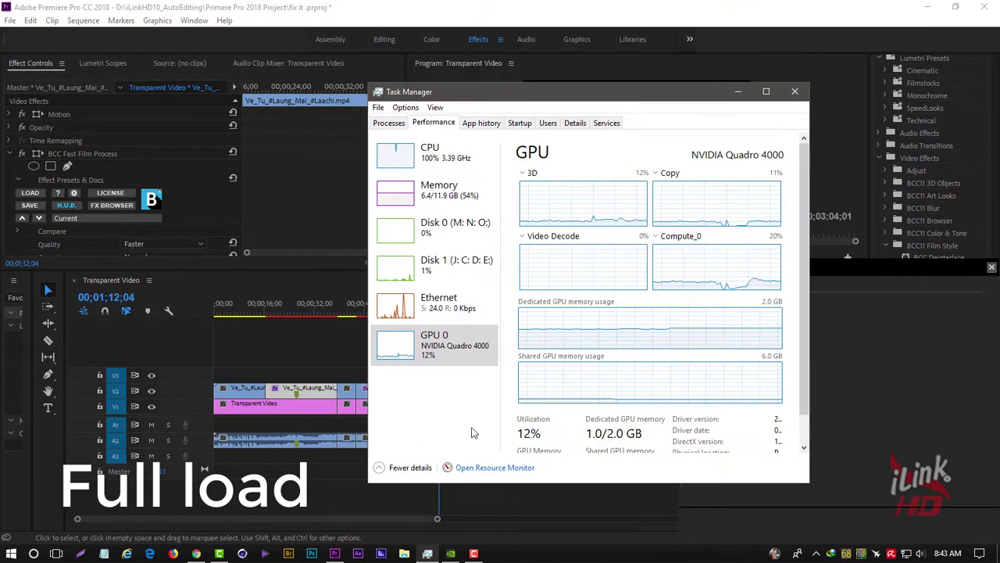
click(210, 545)
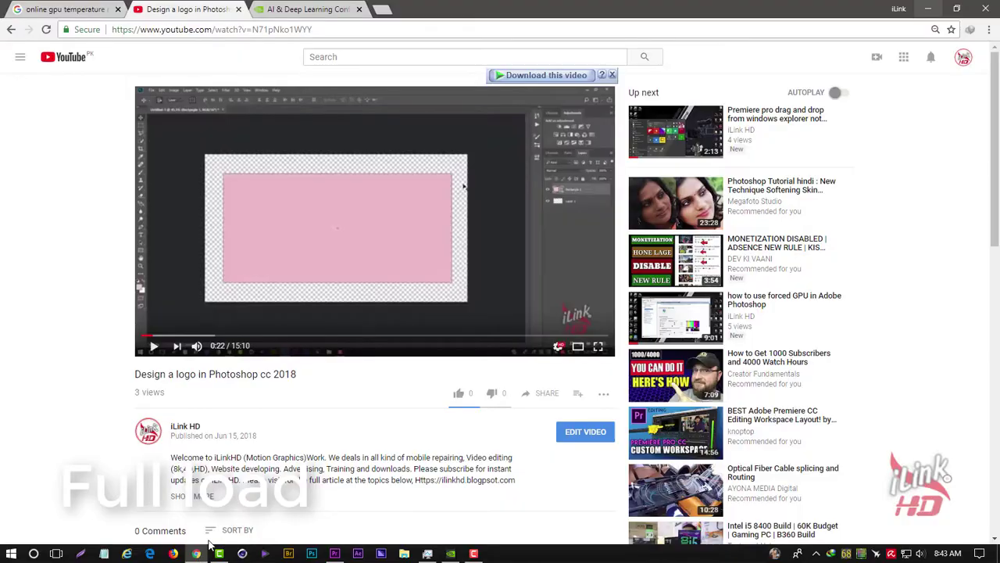
click(314, 239)
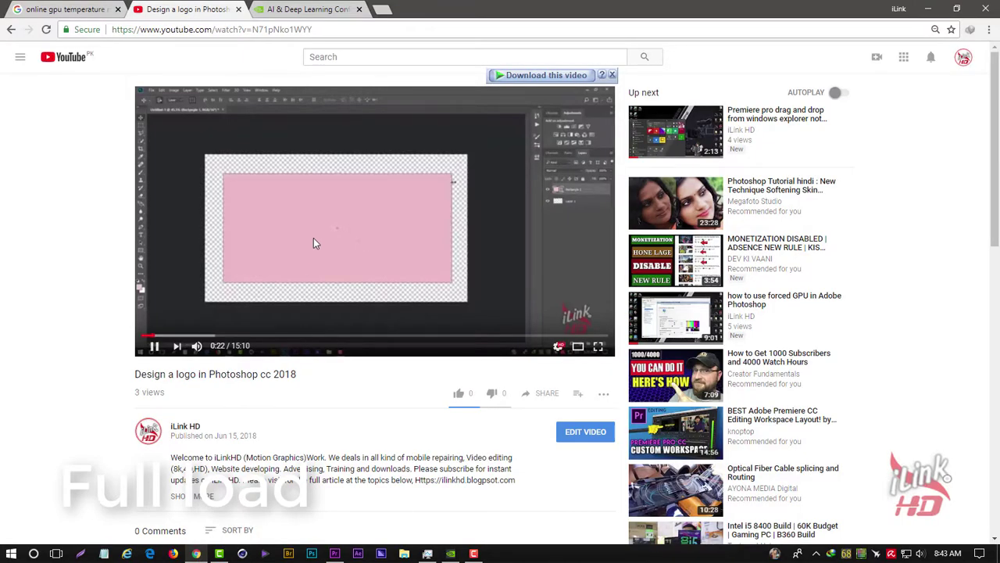
click(335, 554)
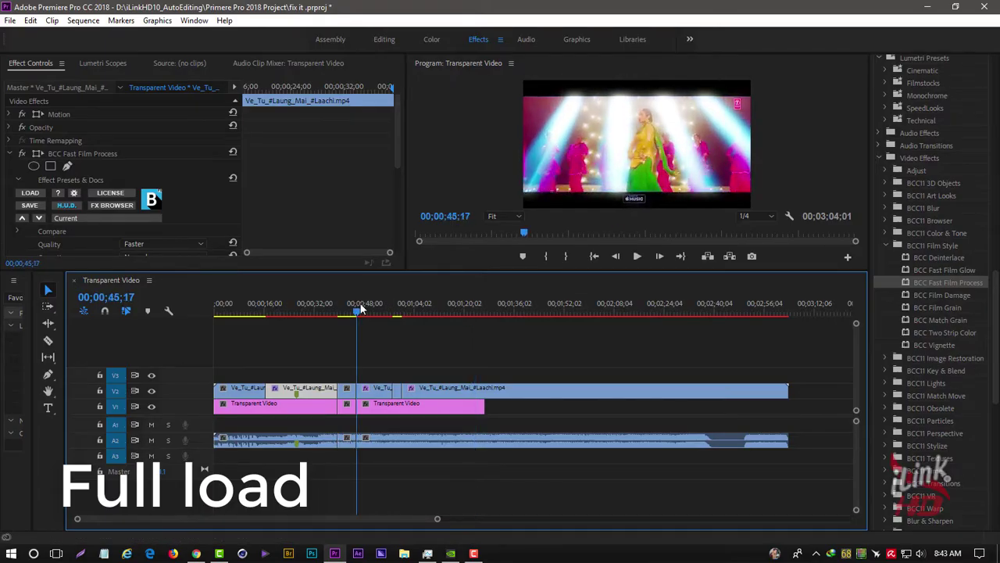
- Stop playback, select the V2 clip to view its effects, and resume playback
key(space)
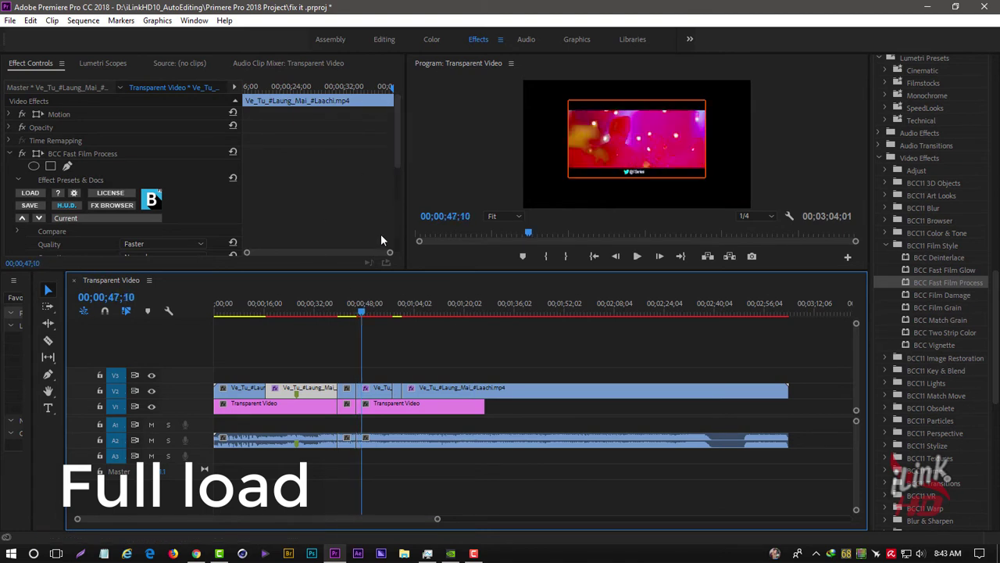
drag(397, 161, 400, 196)
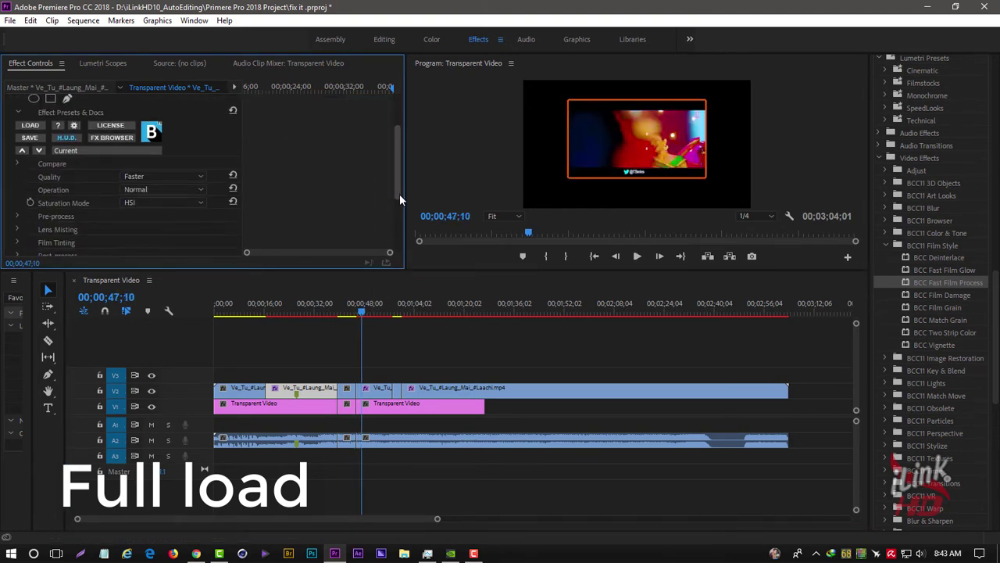
click(381, 386)
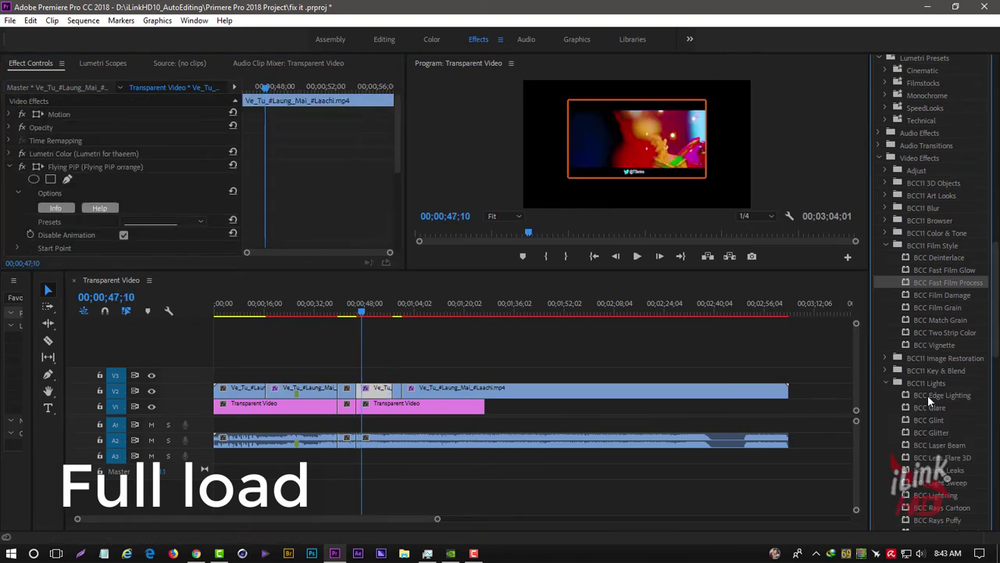
click(637, 256)
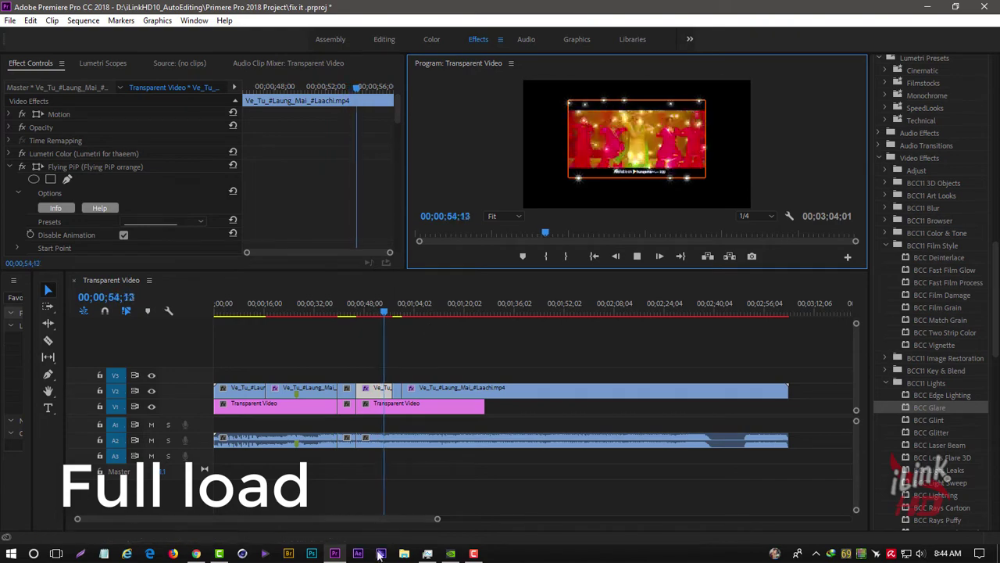
- Check GPU load, hide Chrome, move the playhead to 00;00;47;29, and pick BCC Glitter
click(428, 554)
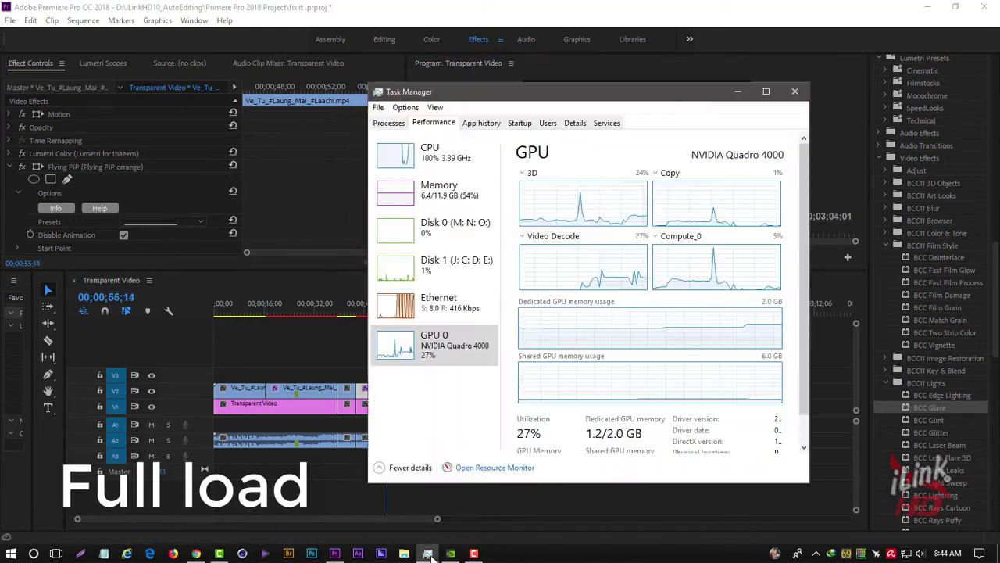
click(196, 553)
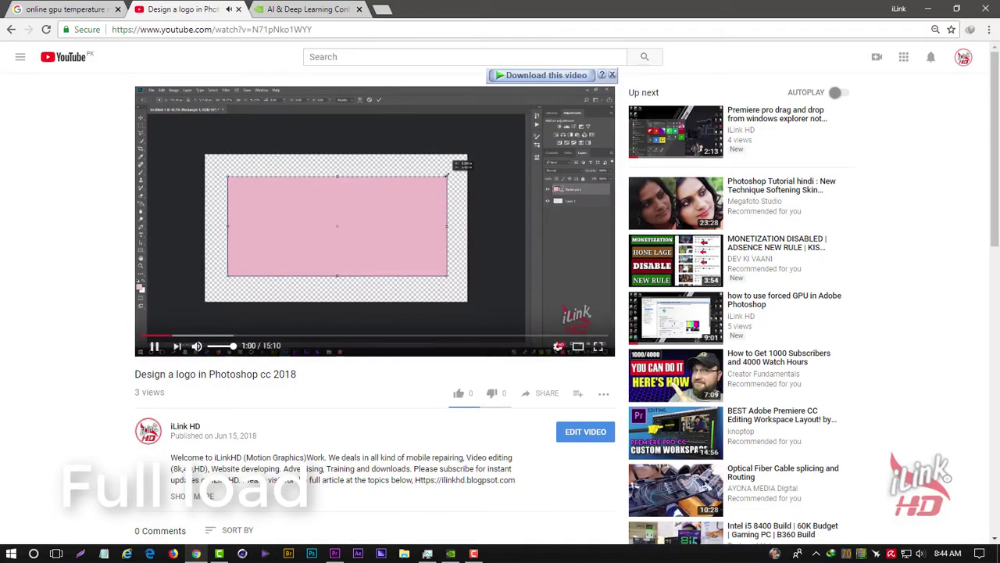
click(930, 9)
click(718, 51)
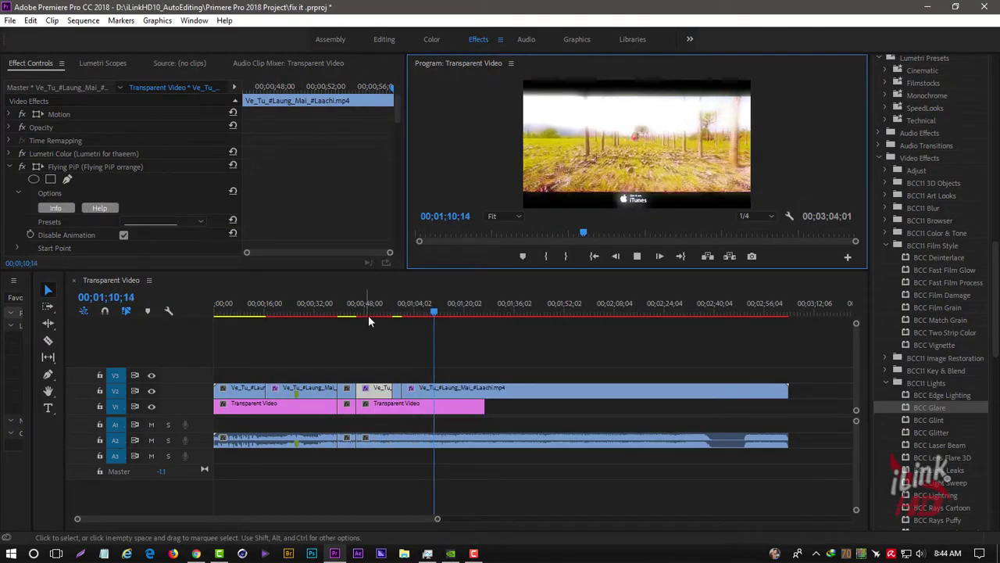
click(659, 291)
click(928, 434)
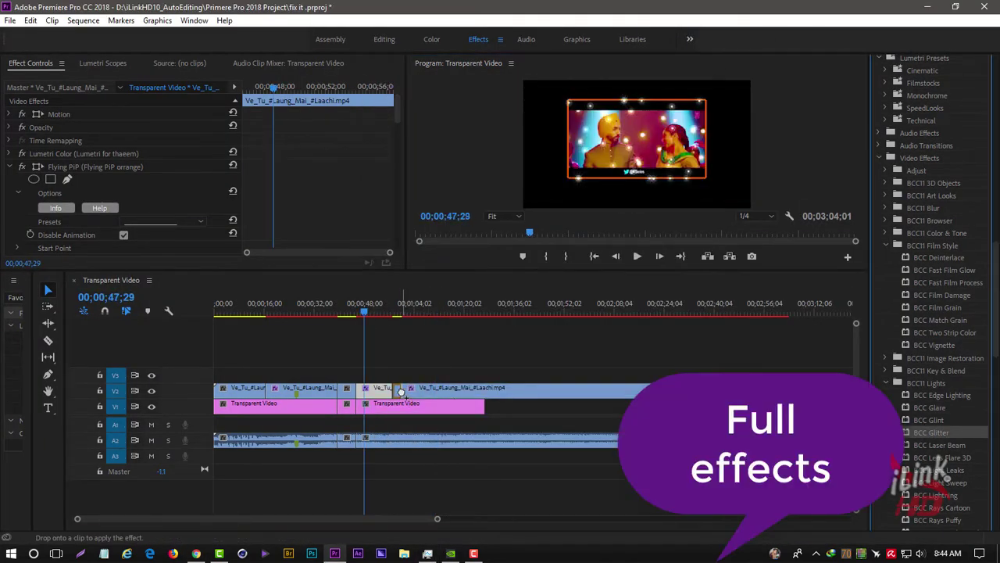
- Apply BCC Glitter to the song clip and play the timeline while glancing at GPU load
click(407, 312)
click(638, 256)
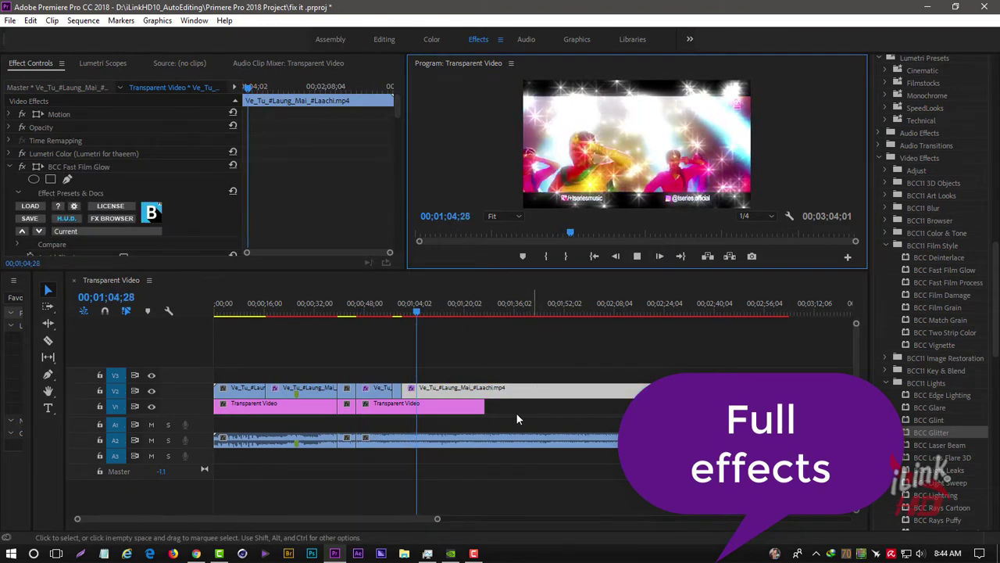
click(427, 553)
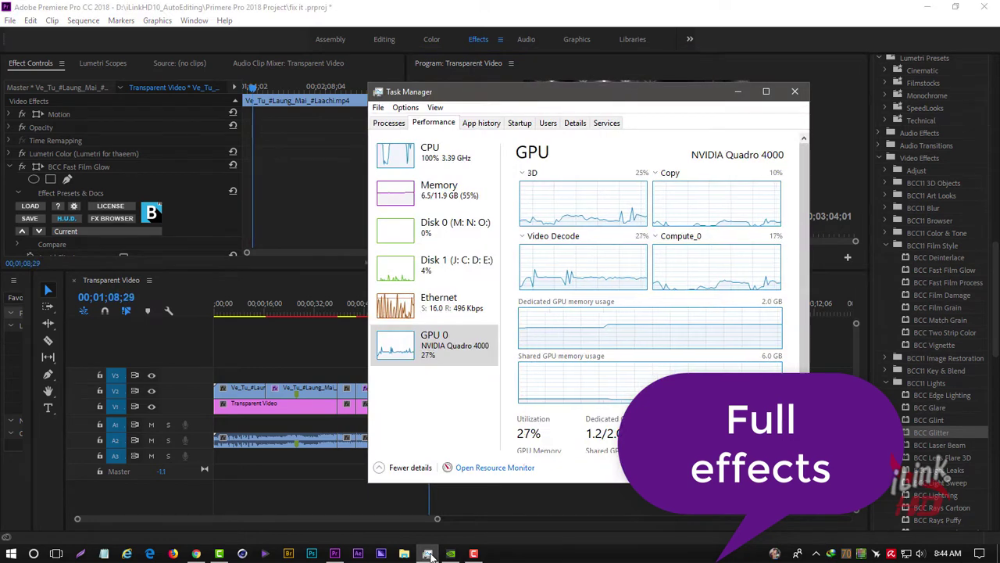
click(427, 554)
- Open Speccy for hardware temperatures and position it on the right side
mouse_move(428, 556)
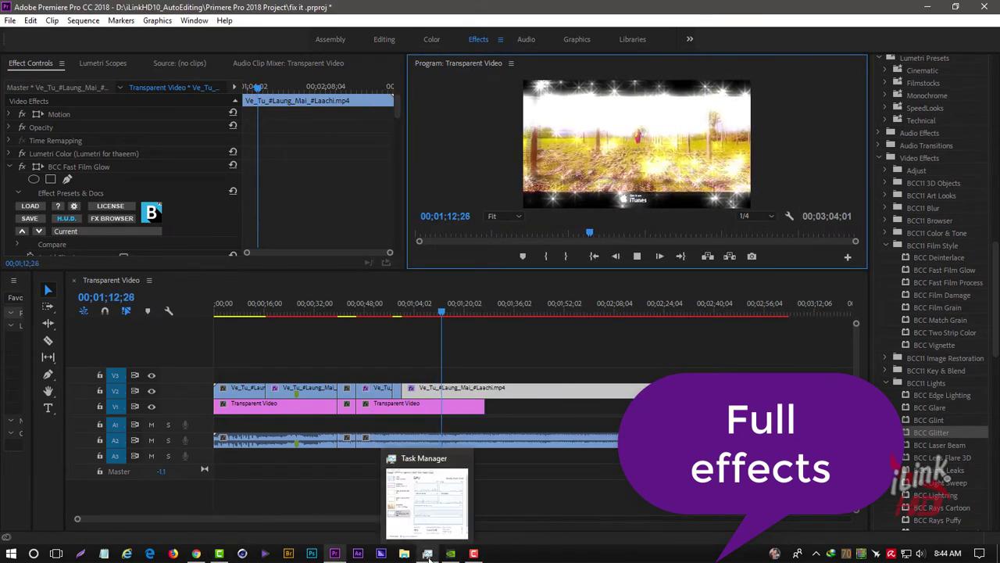
click(846, 554)
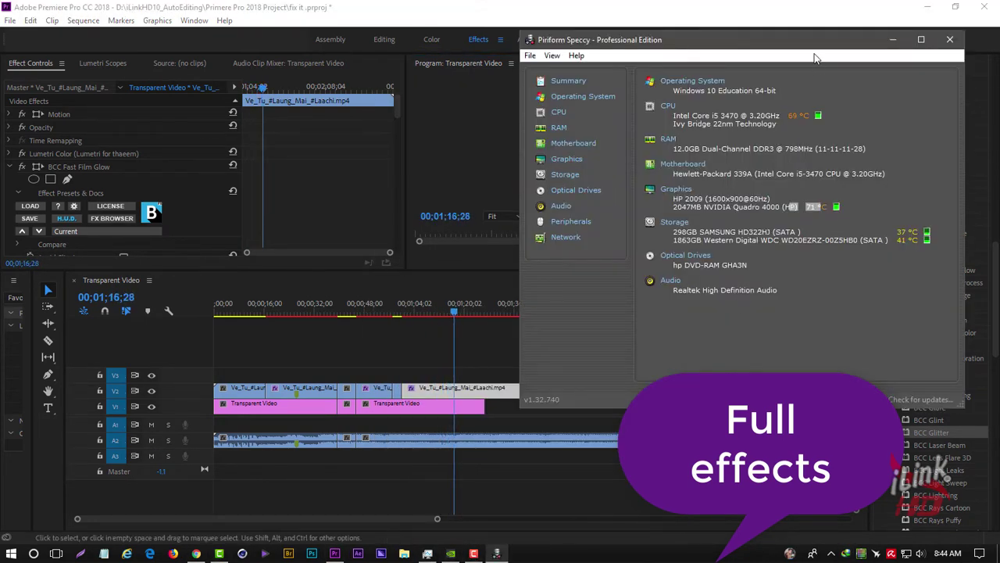
drag(801, 49, 334, 27)
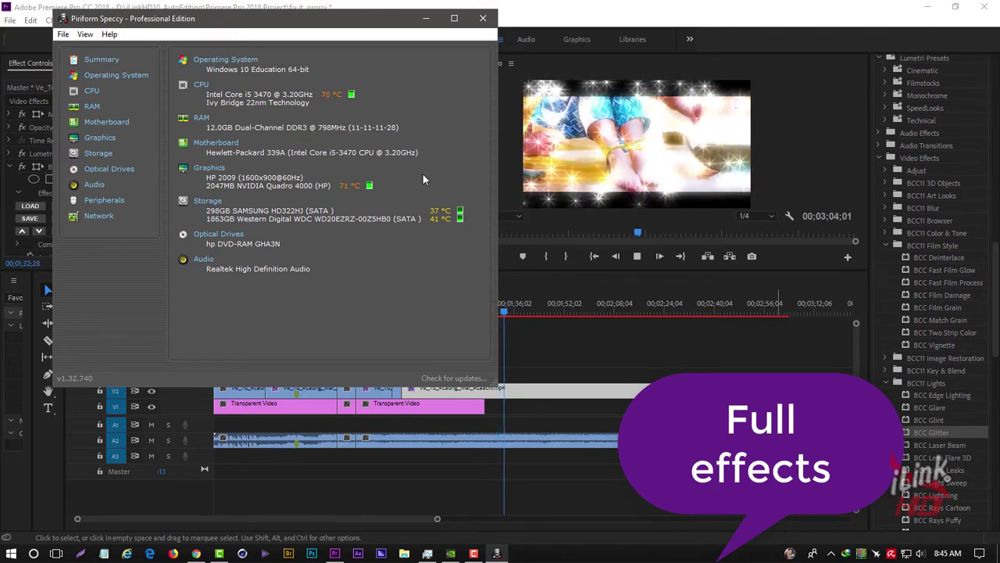
mouse_move(364, 22)
mouse_down()
mouse_move(858, 150)
mouse_move(854, 168)
mouse_up()
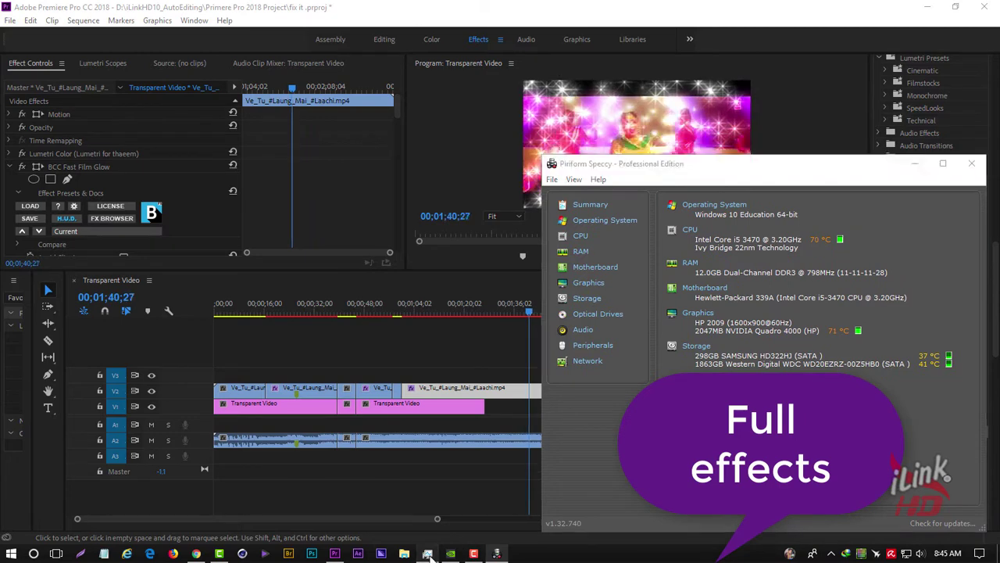
- Reposition Task Manager and Speccy, then minimize both to uncover Premiere
click(427, 554)
drag(607, 98, 328, 90)
click(457, 84)
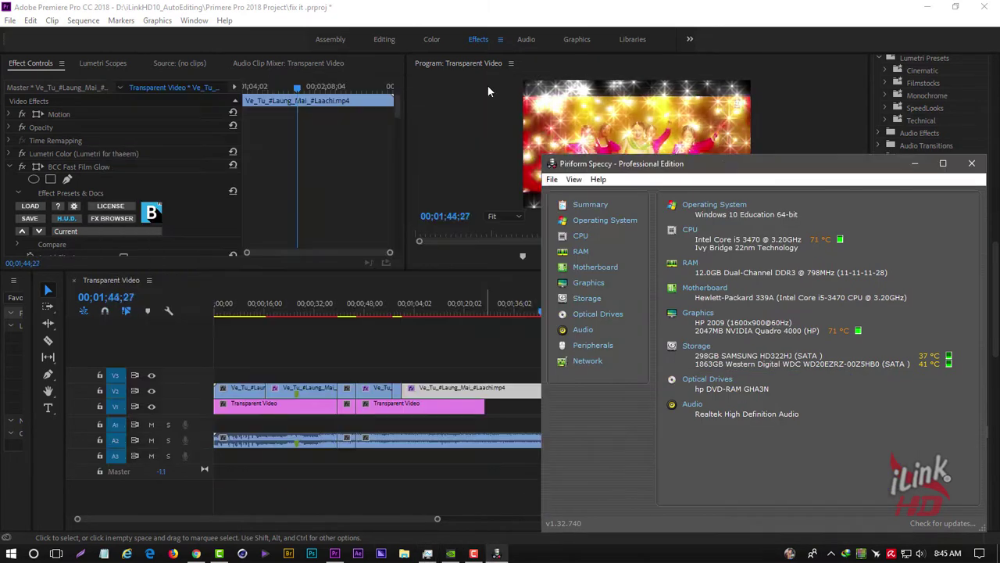
drag(911, 172, 418, 133)
click(422, 125)
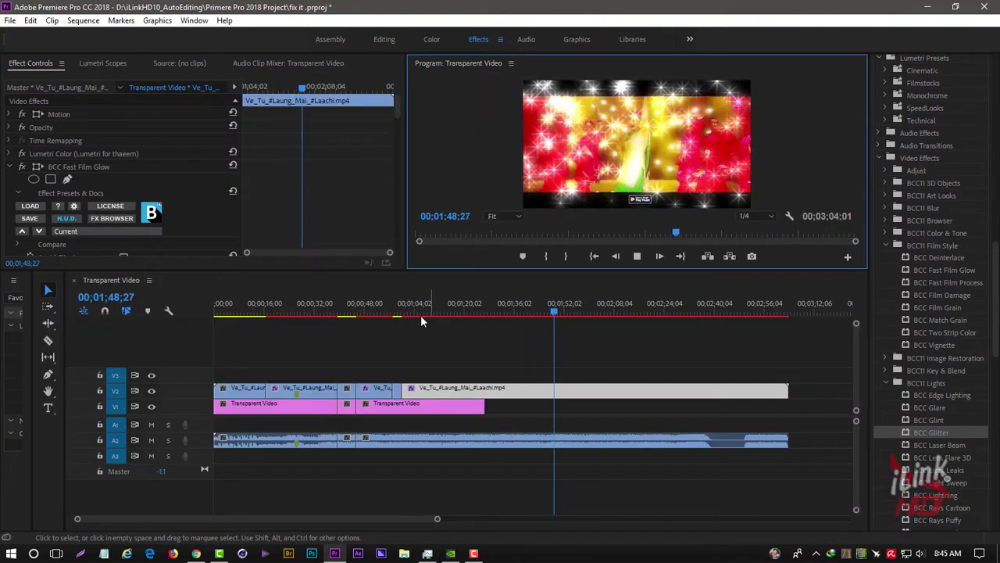
- Jump back to 00;01;28;23 and apply BCC Damaged TV from BCC11 Stylize to the V2 song clip
click(492, 309)
scroll(897, 362, down, 5)
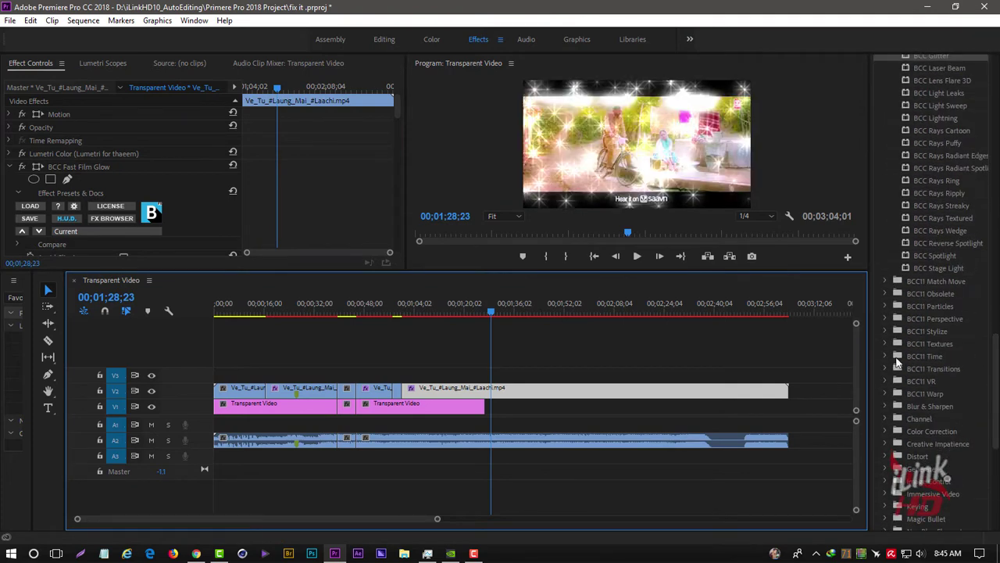
click(886, 331)
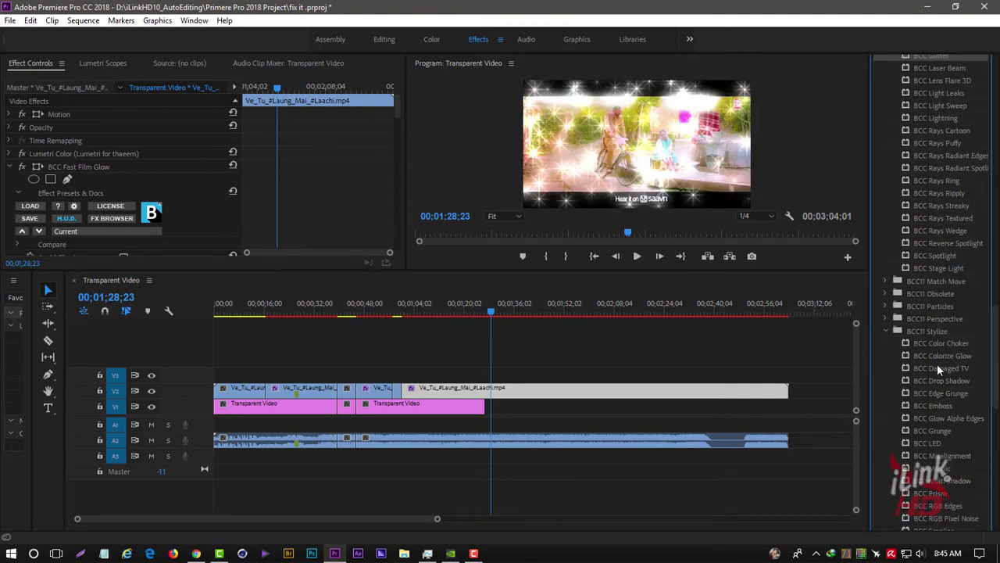
drag(937, 366, 542, 386)
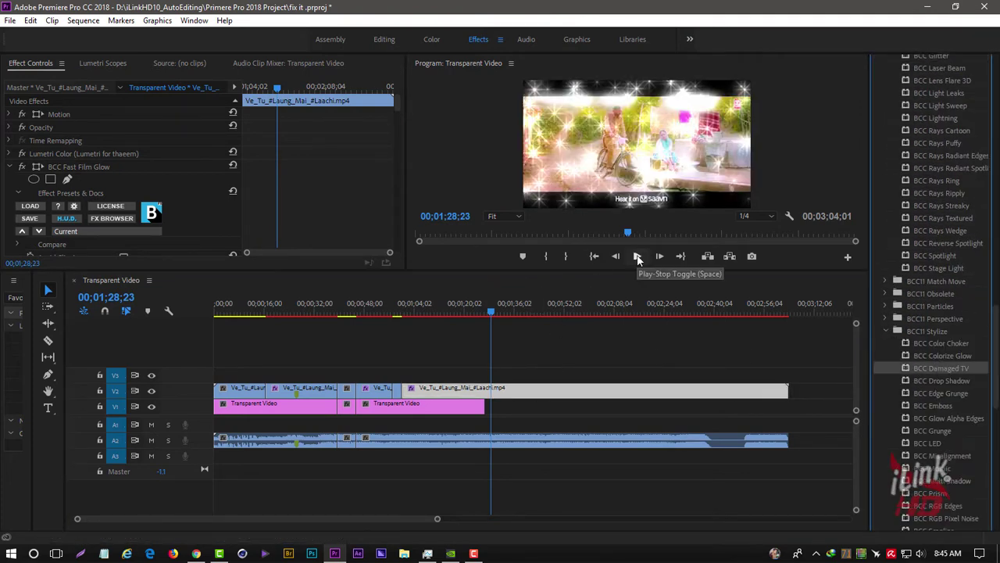
- Play the timeline with BCC Damaged TV and bring up Task Manager's GPU view
click(637, 257)
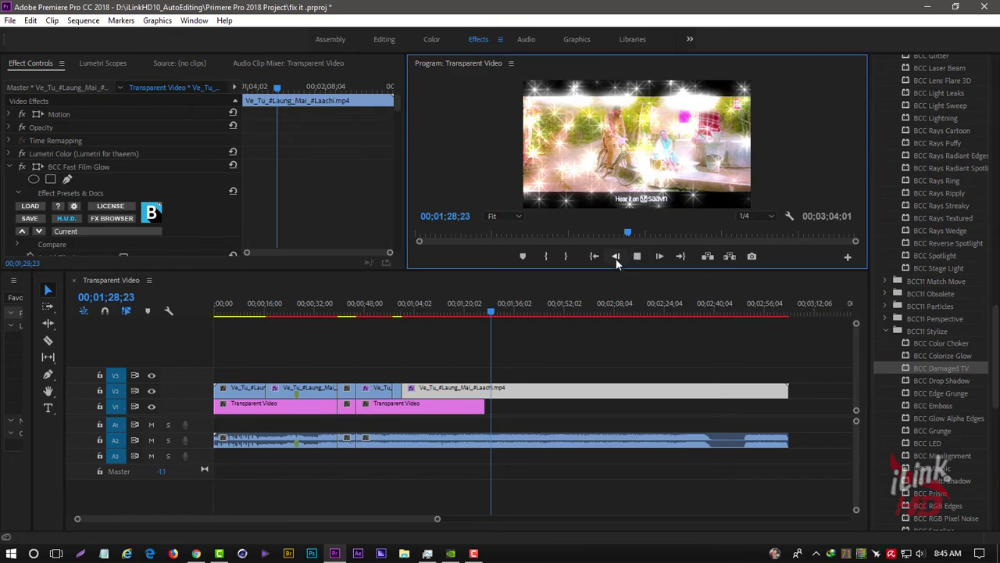
click(196, 553)
click(334, 554)
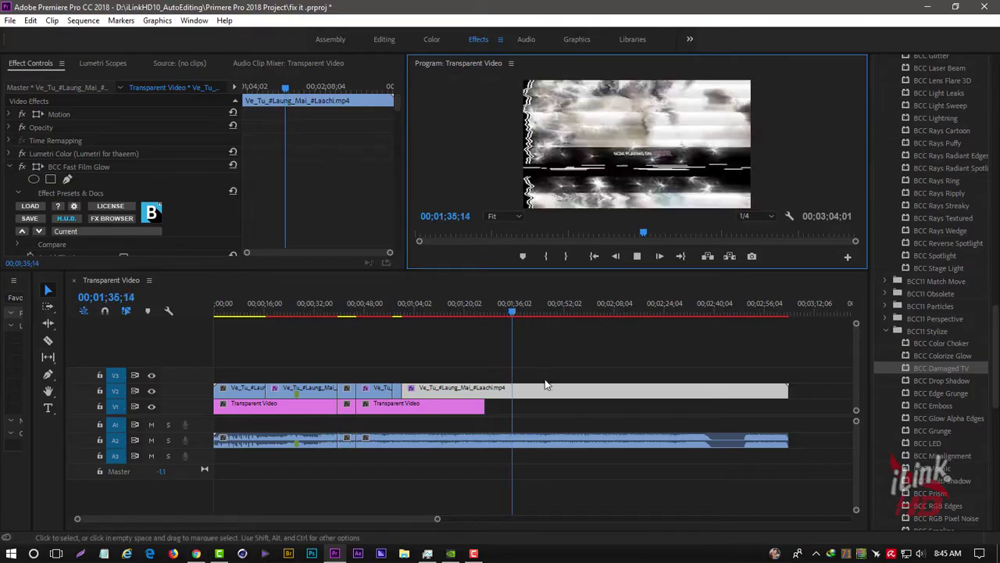
click(432, 553)
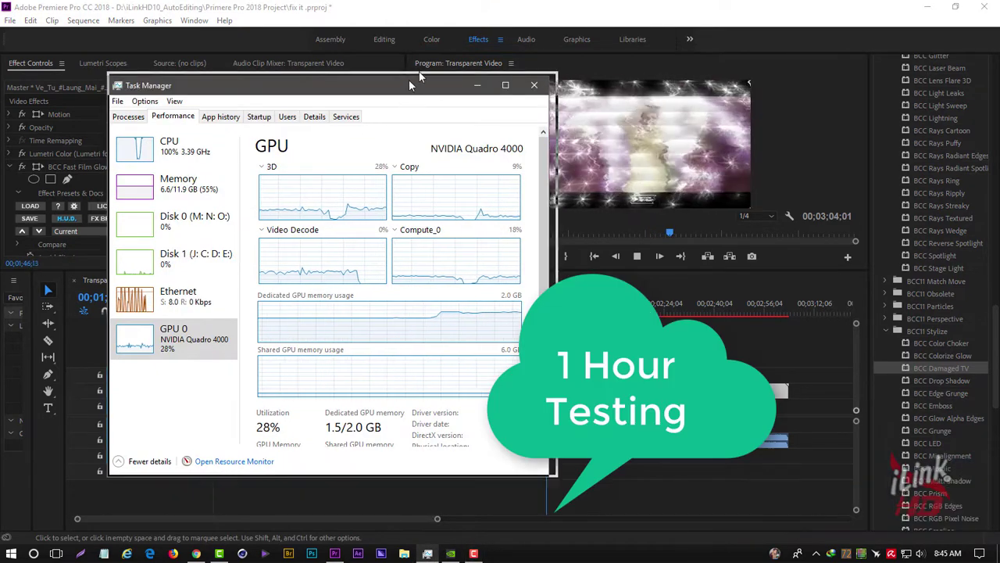
- Check Speccy temperatures, scrub back to 00;00;52;26, play, and stop at 00;01;13;06
drag(312, 86, 329, 63)
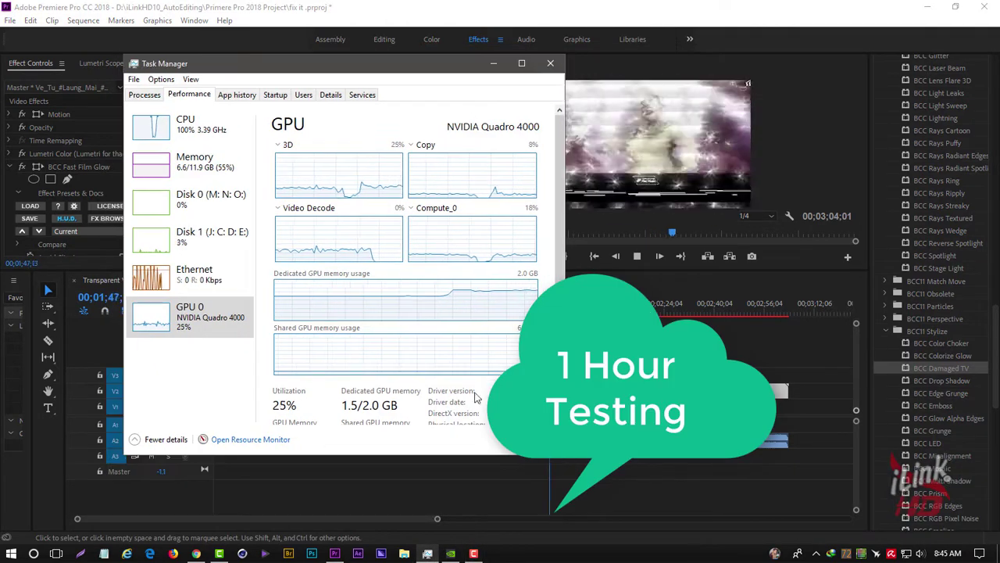
click(846, 557)
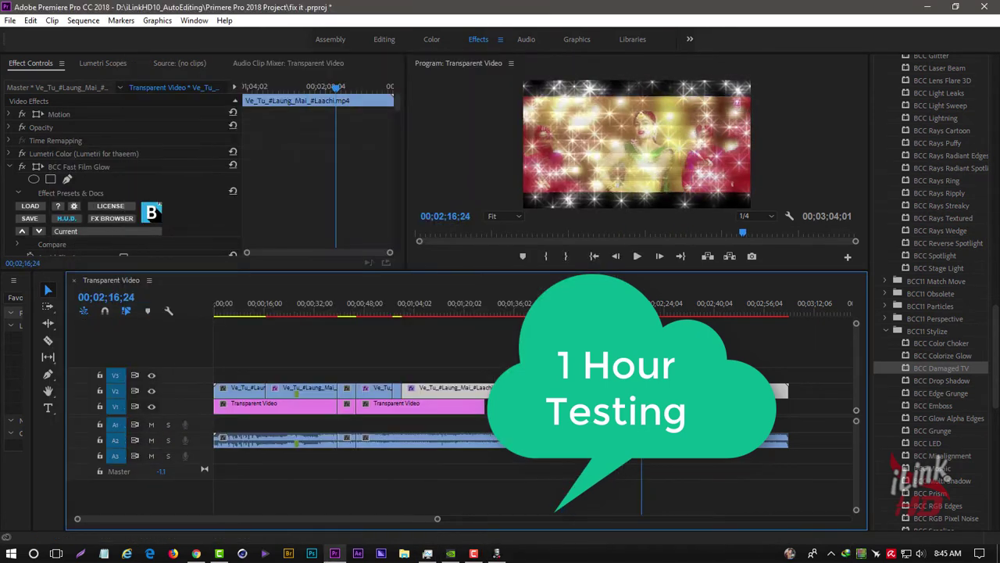
drag(424, 316, 379, 319)
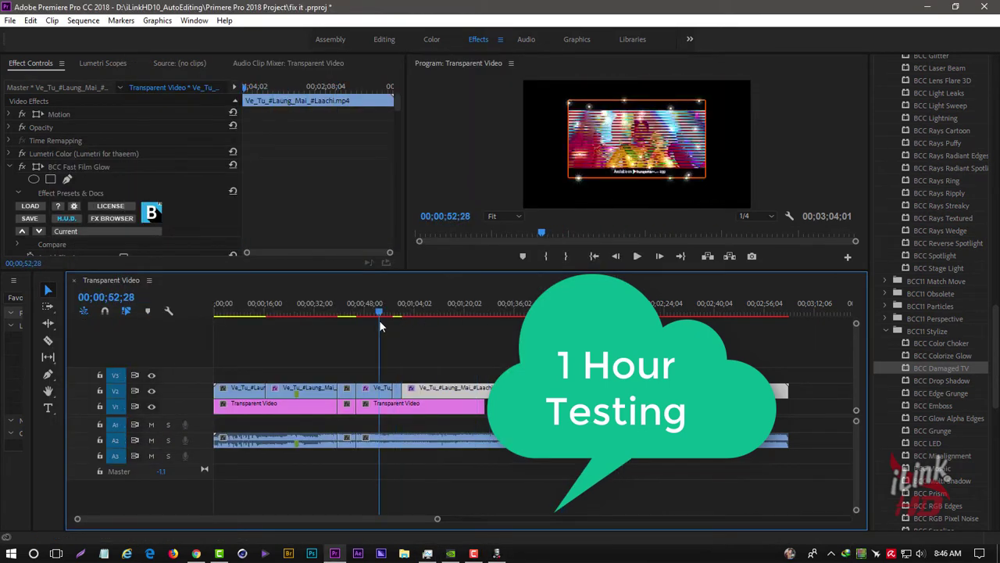
key(space)
click(443, 311)
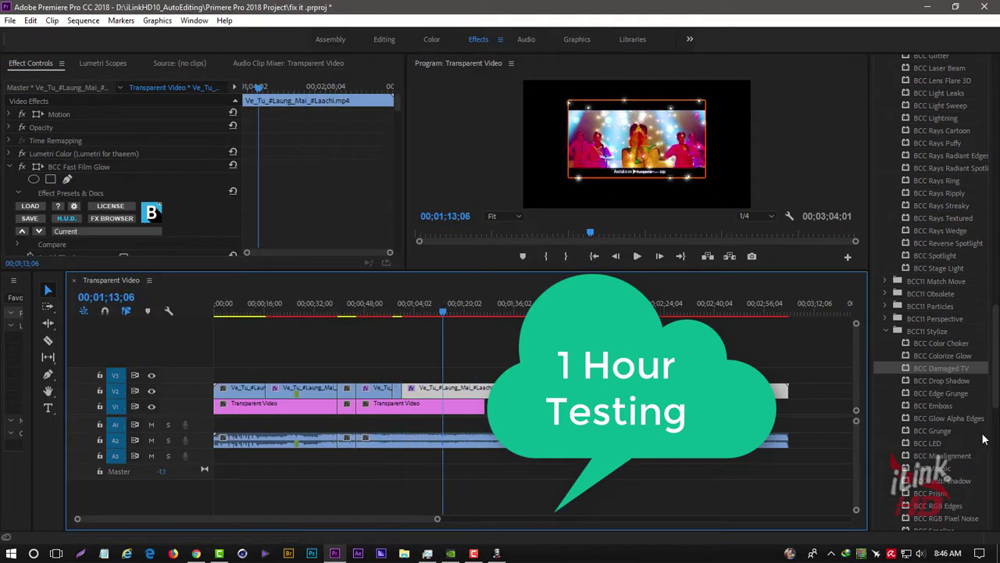
scroll(953, 446, down, 5)
scroll(906, 457, down, 5)
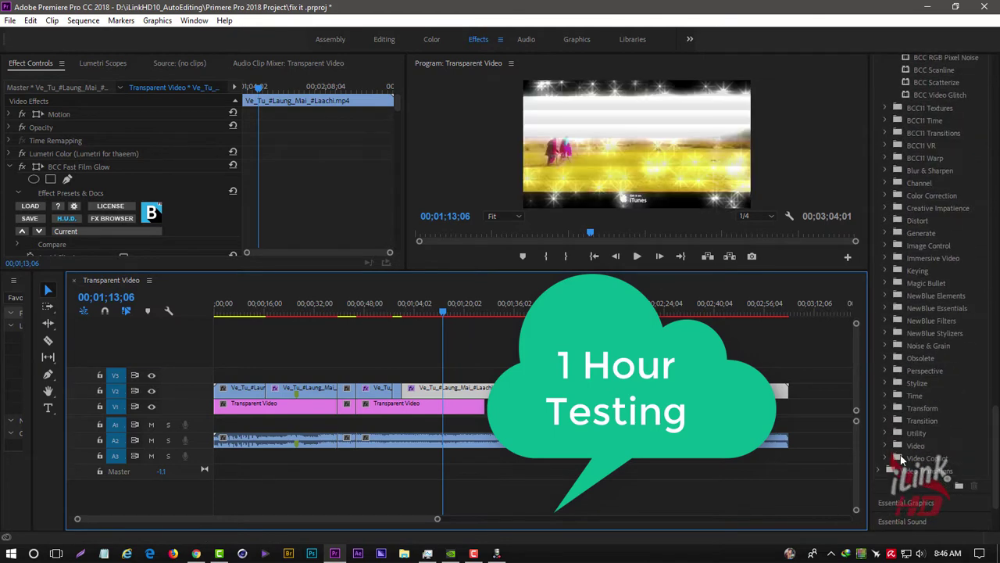
- Add the Sharpen effect from Blur & Sharpen to the song clip
click(887, 383)
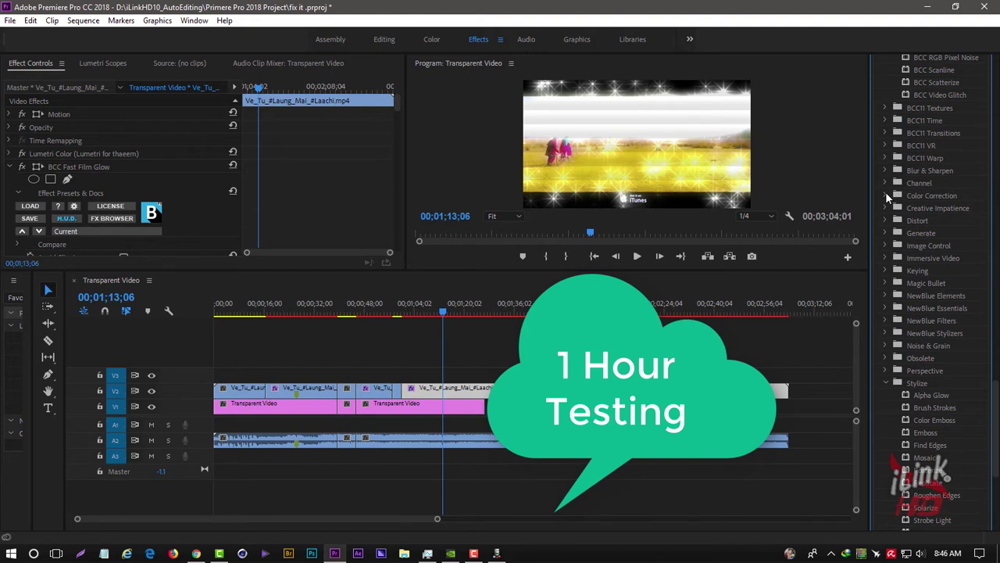
click(886, 170)
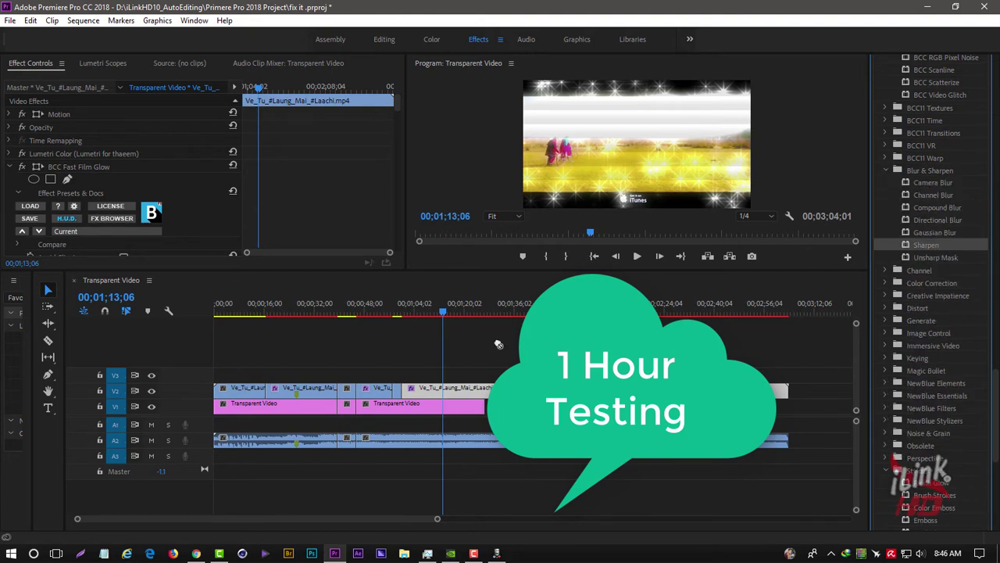
drag(394, 101, 405, 249)
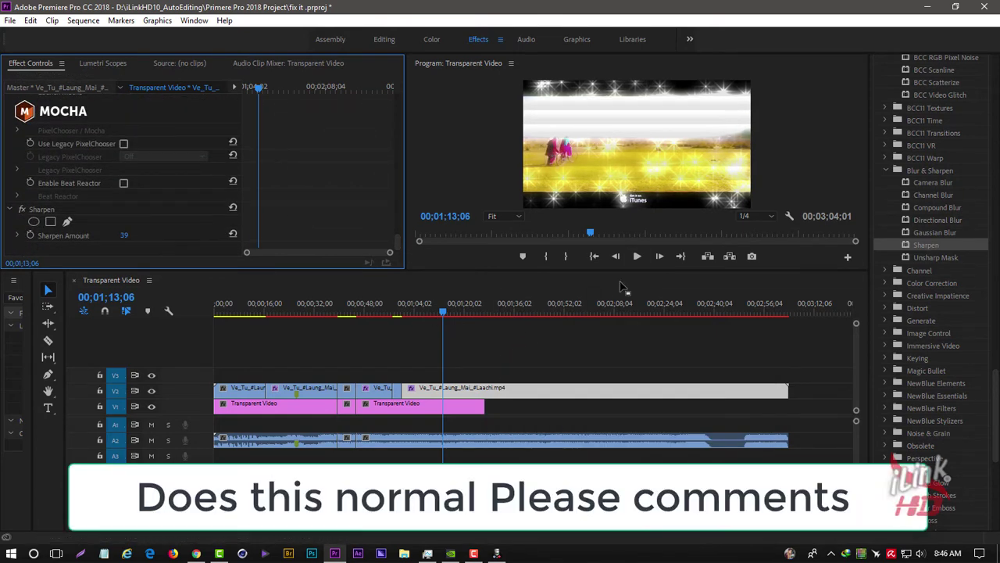
- Play the stacked effects while watching Task Manager and Speccy, stopping at 00;01;38;29
click(637, 257)
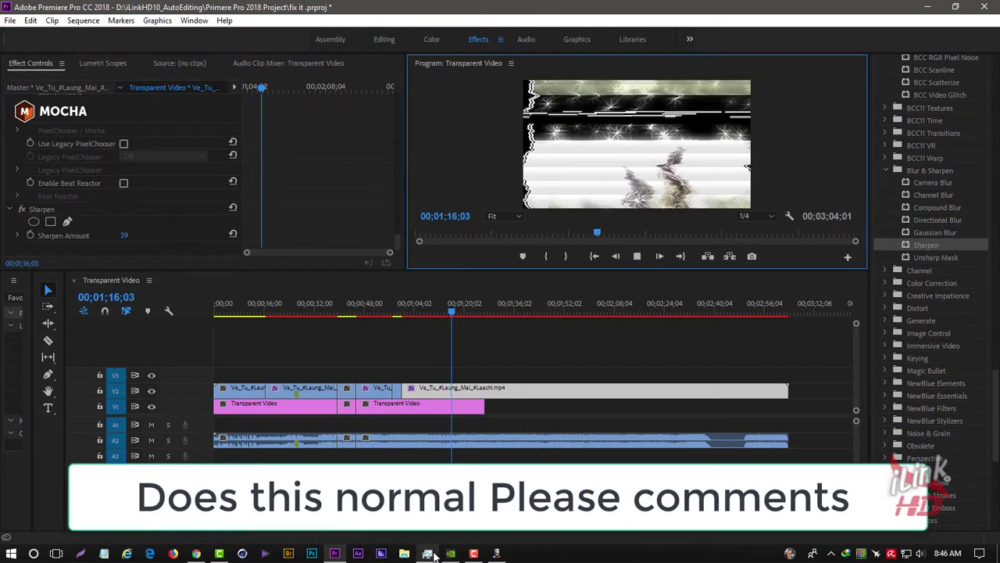
key(ctrl+shift+Escape)
click(496, 553)
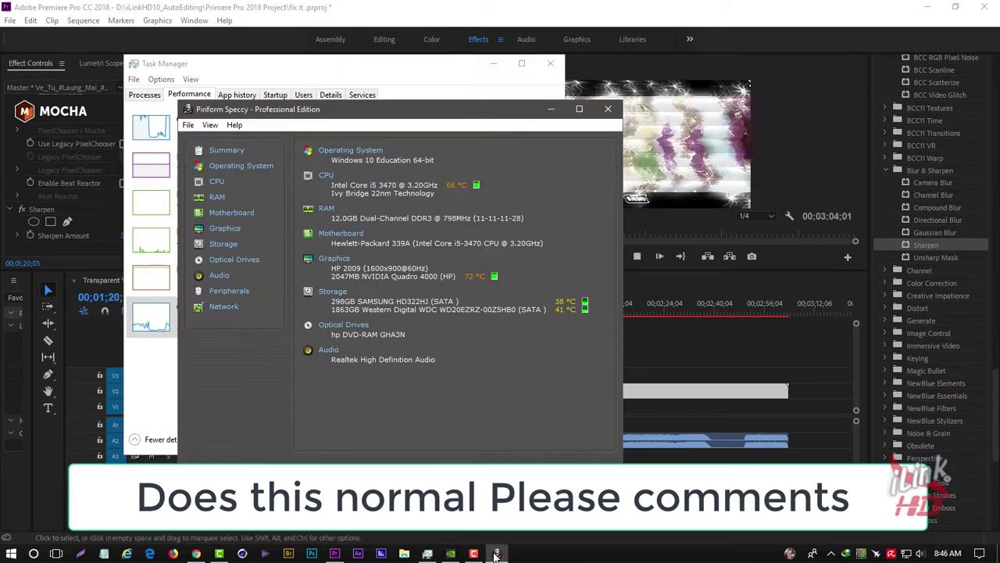
drag(469, 117, 830, 173)
drag(476, 64, 361, 61)
drag(703, 165, 643, 172)
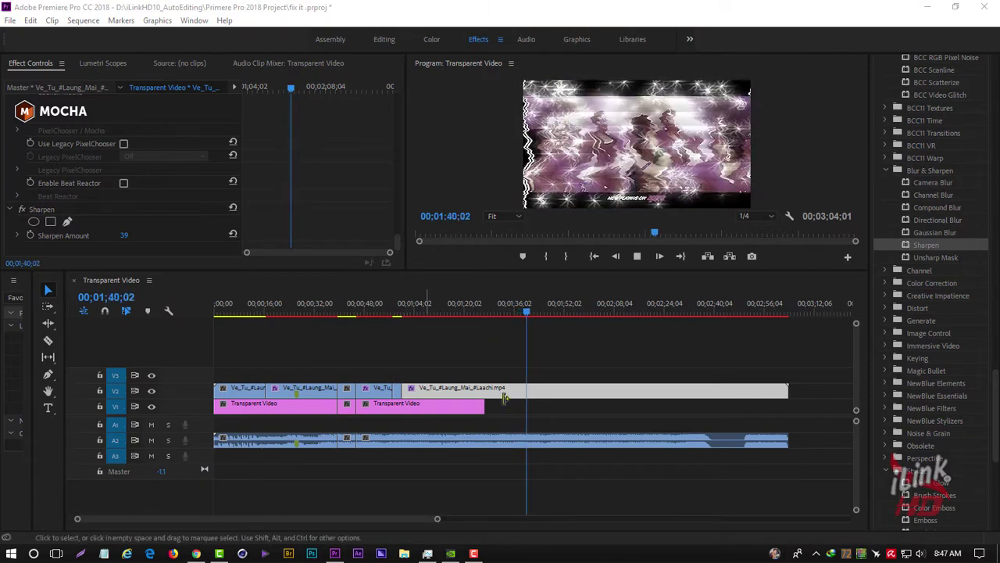
click(525, 311)
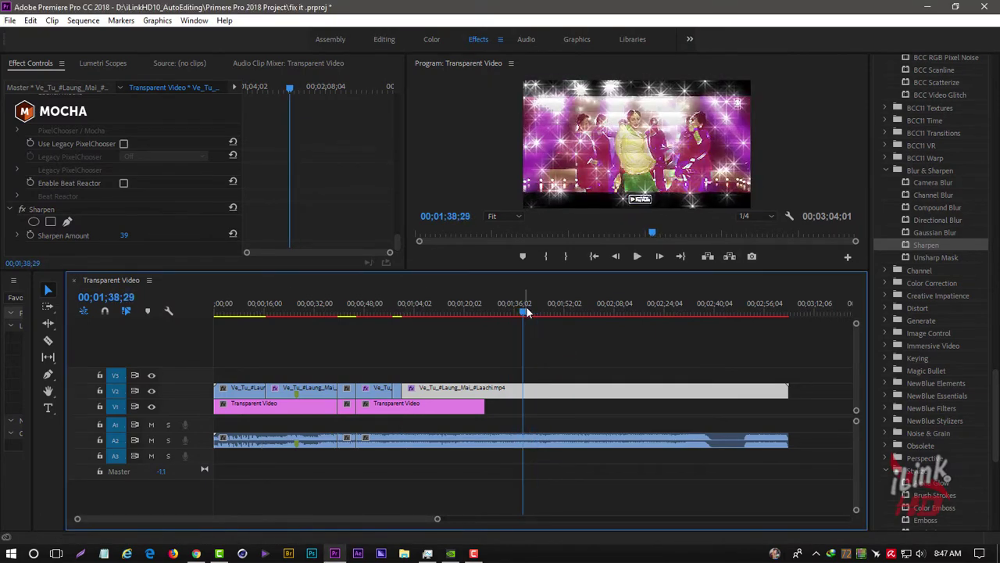